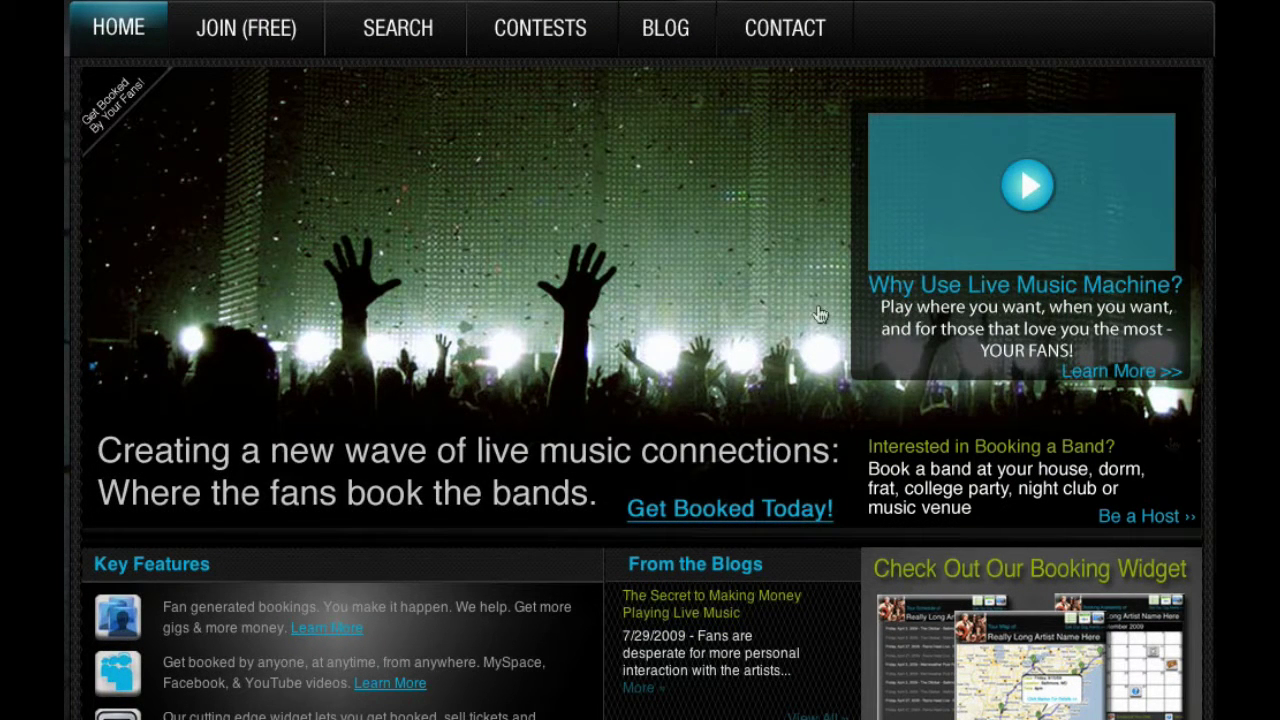
# Step: Open the Find Band page from the SEARCH tab in the top navigation
pyautogui.click(426, 46)
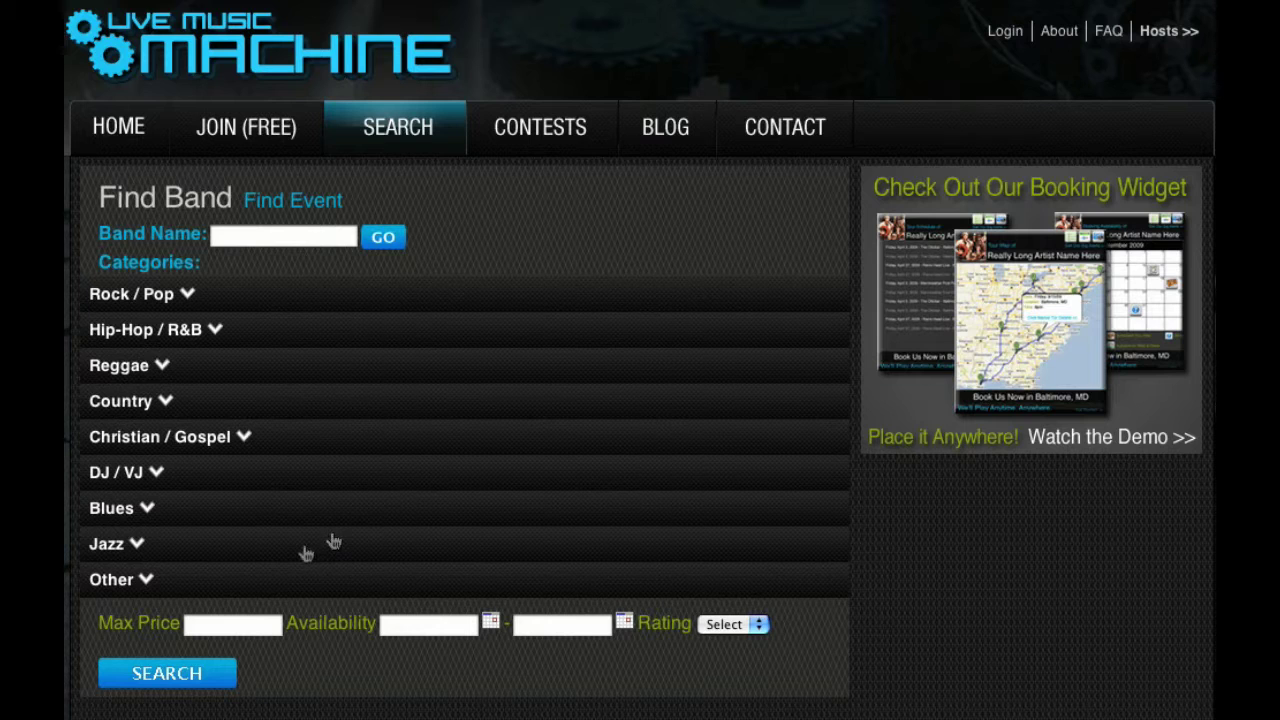
# Step: Search for the band name 'the Cheaters' and open its profile from the single result
pyautogui.click(197, 232)
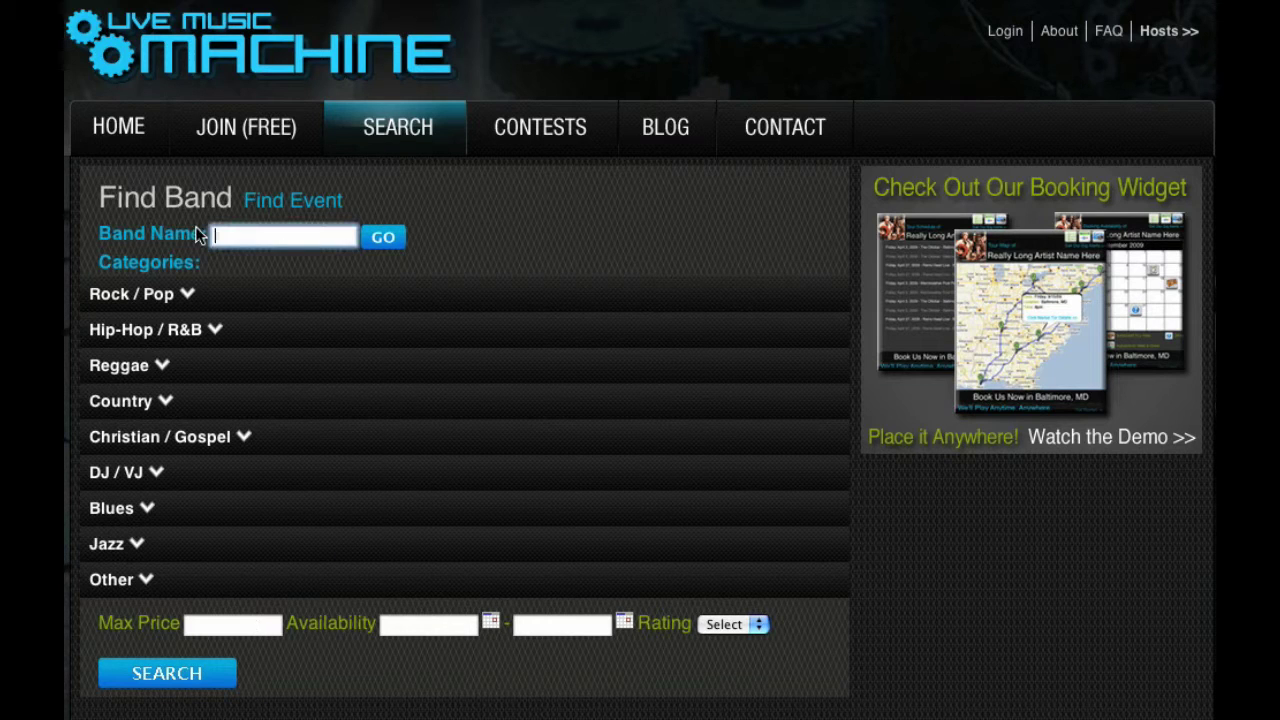
pyautogui.write('the Cheaters')
pyautogui.press('Return')
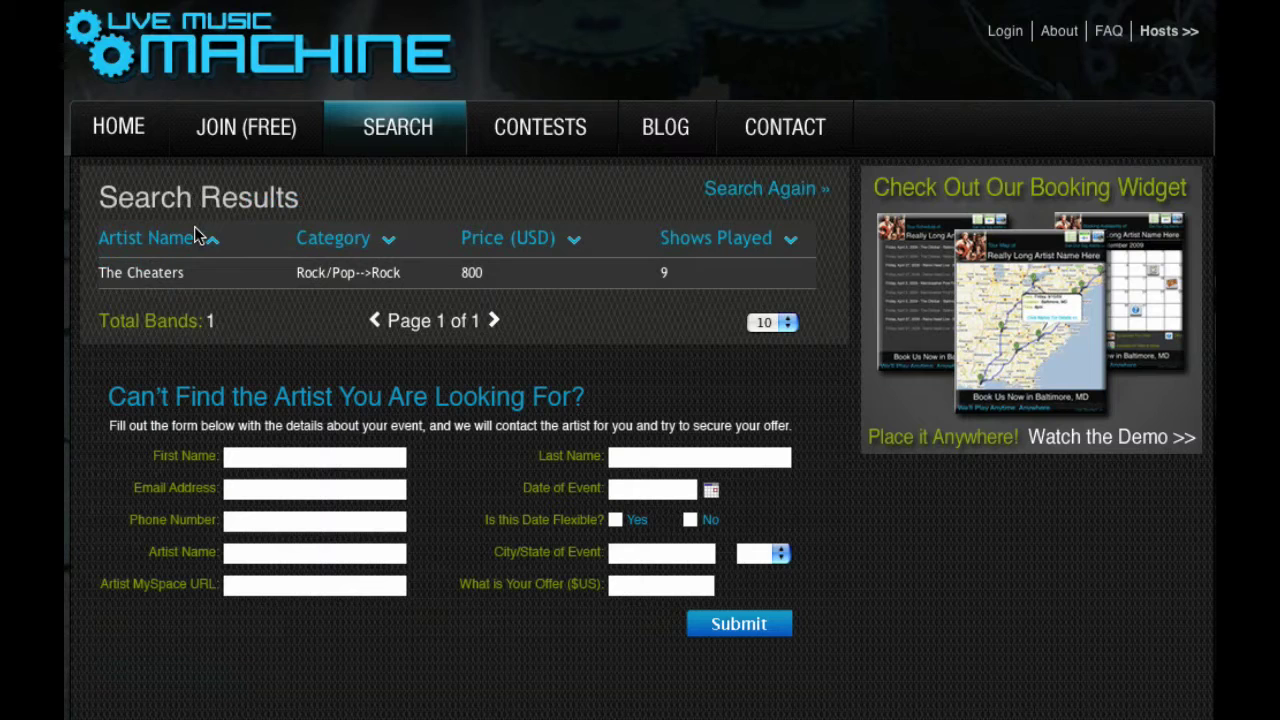
pyautogui.click(172, 281)
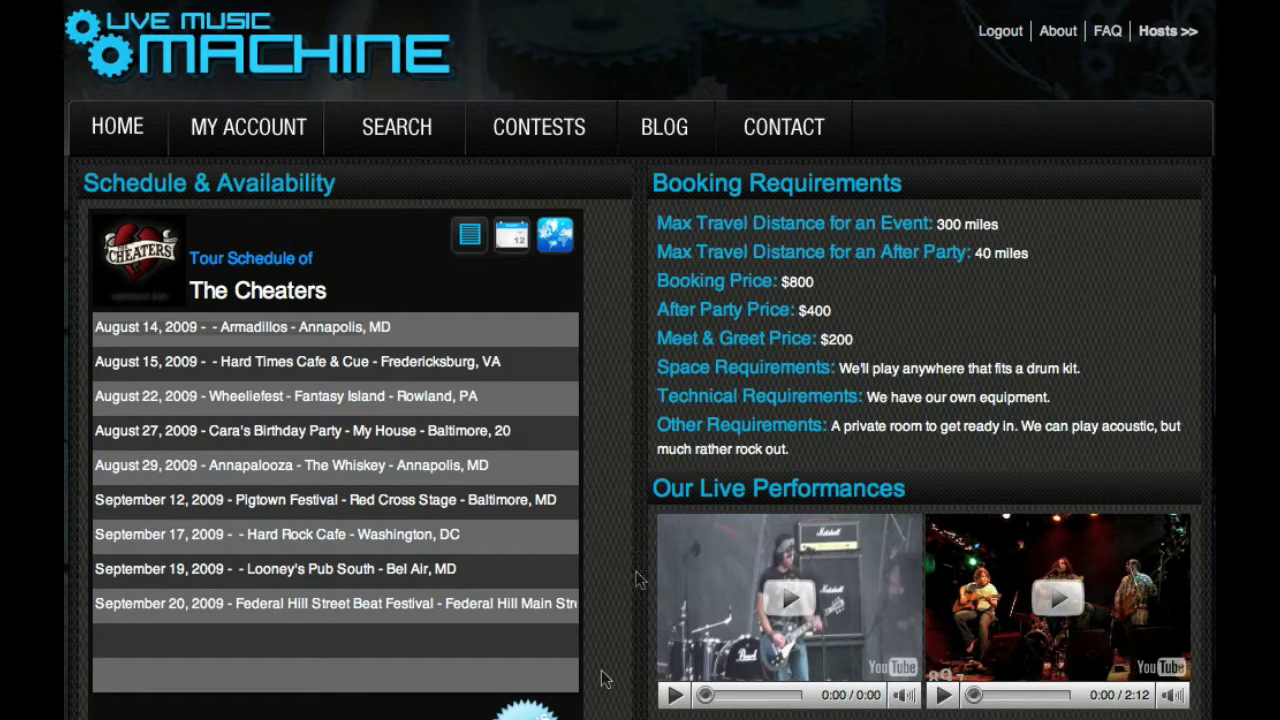
# Step: Scroll through The Cheaters' profile to review its nine tour dates and $800 booking price
pyautogui.scroll(-5, 600, 678)
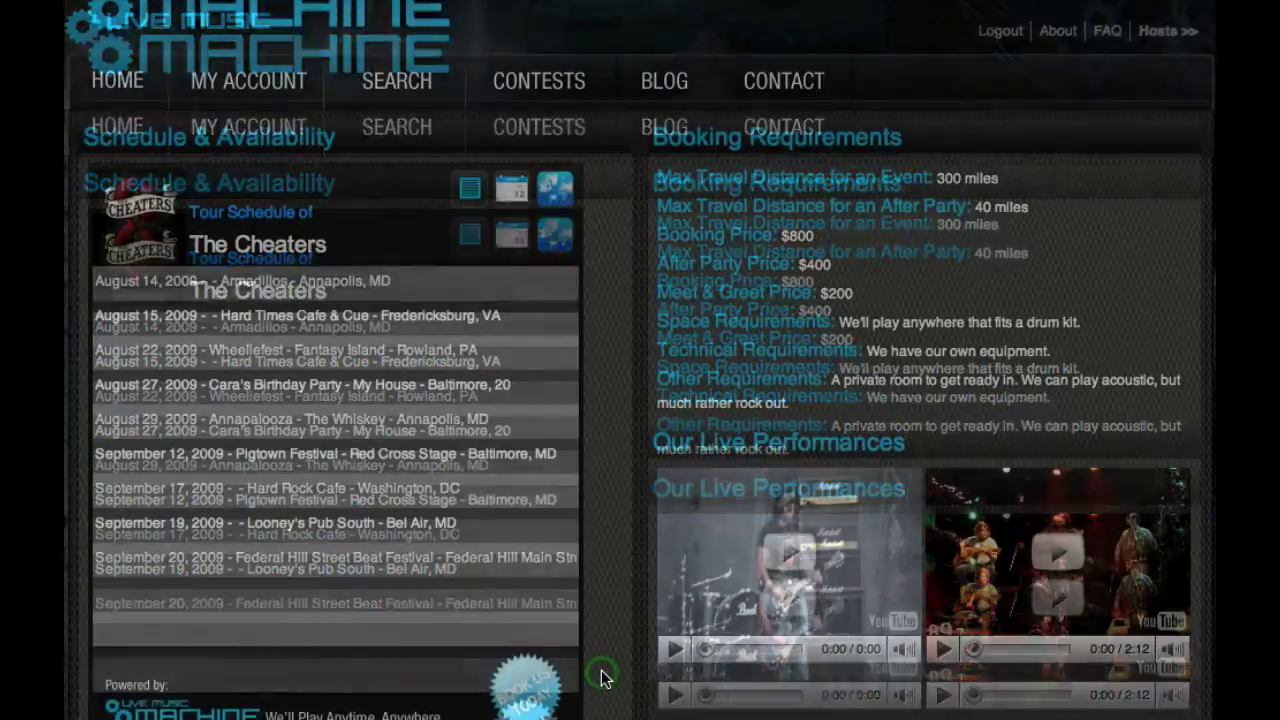
pyautogui.scroll(-3, 600, 678)
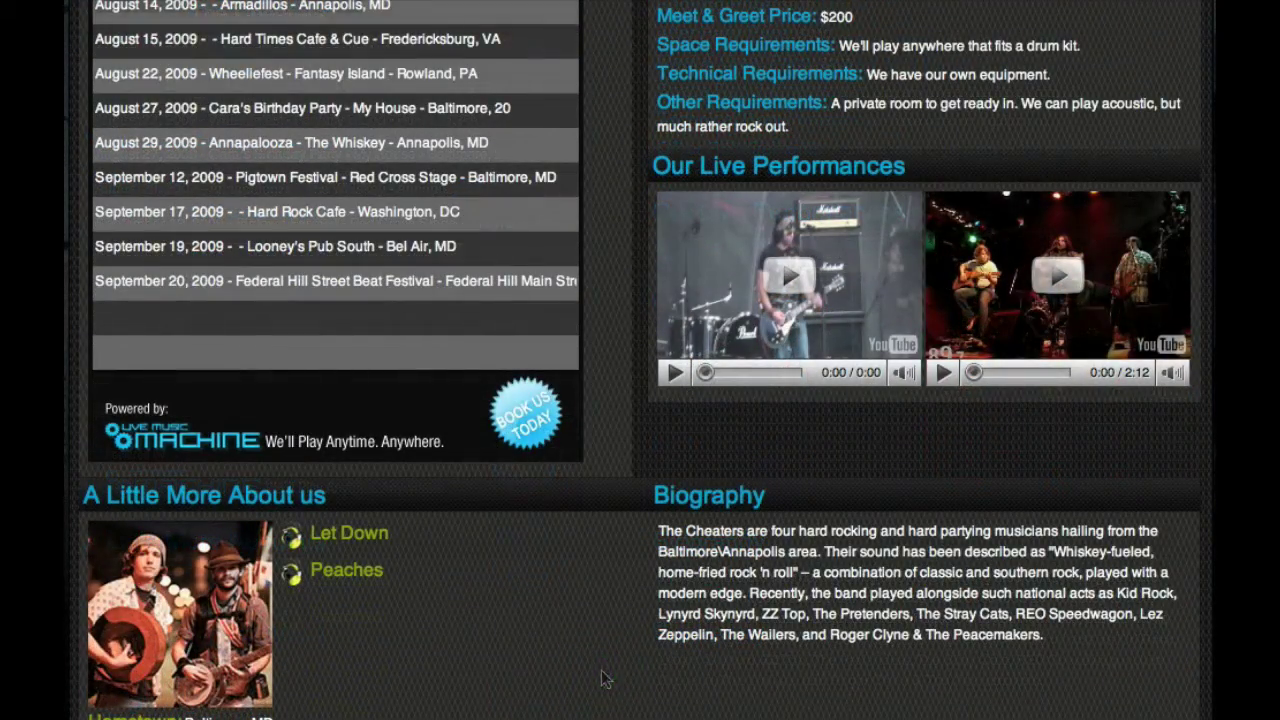
pyautogui.scroll(4, 363, 601)
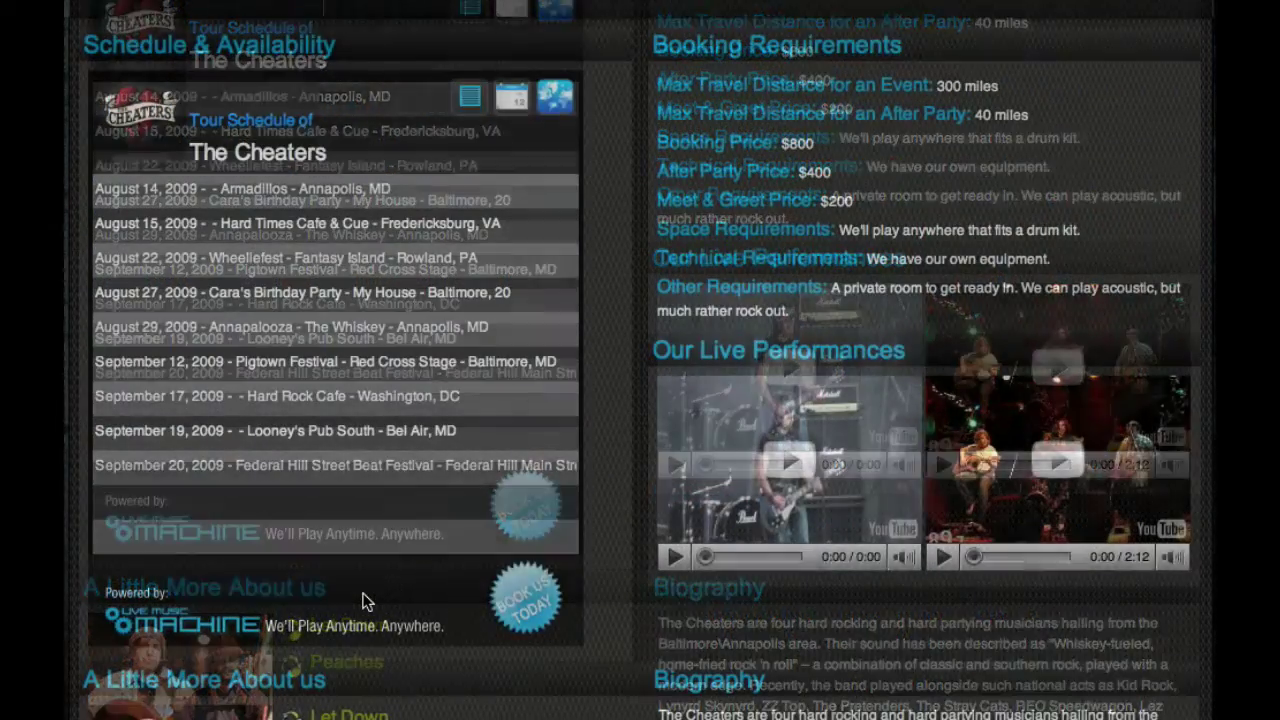
pyautogui.scroll(2, 363, 601)
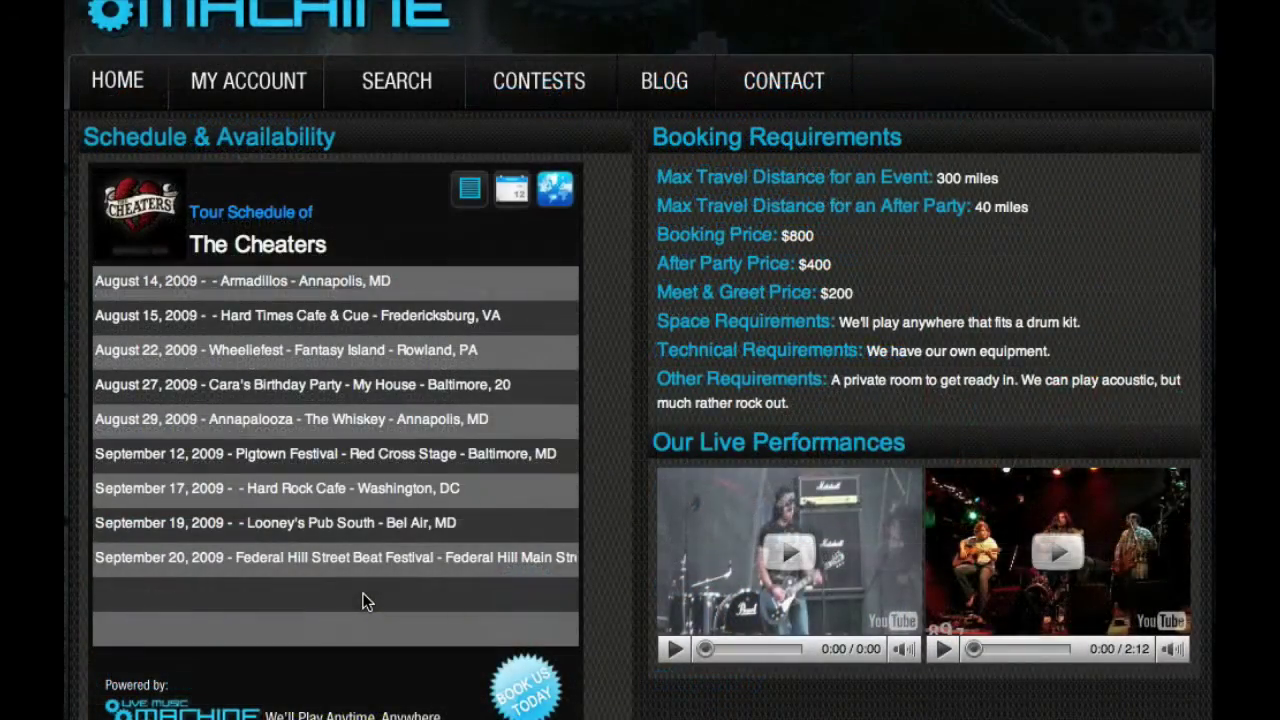
pyautogui.scroll(-1, 269, 538)
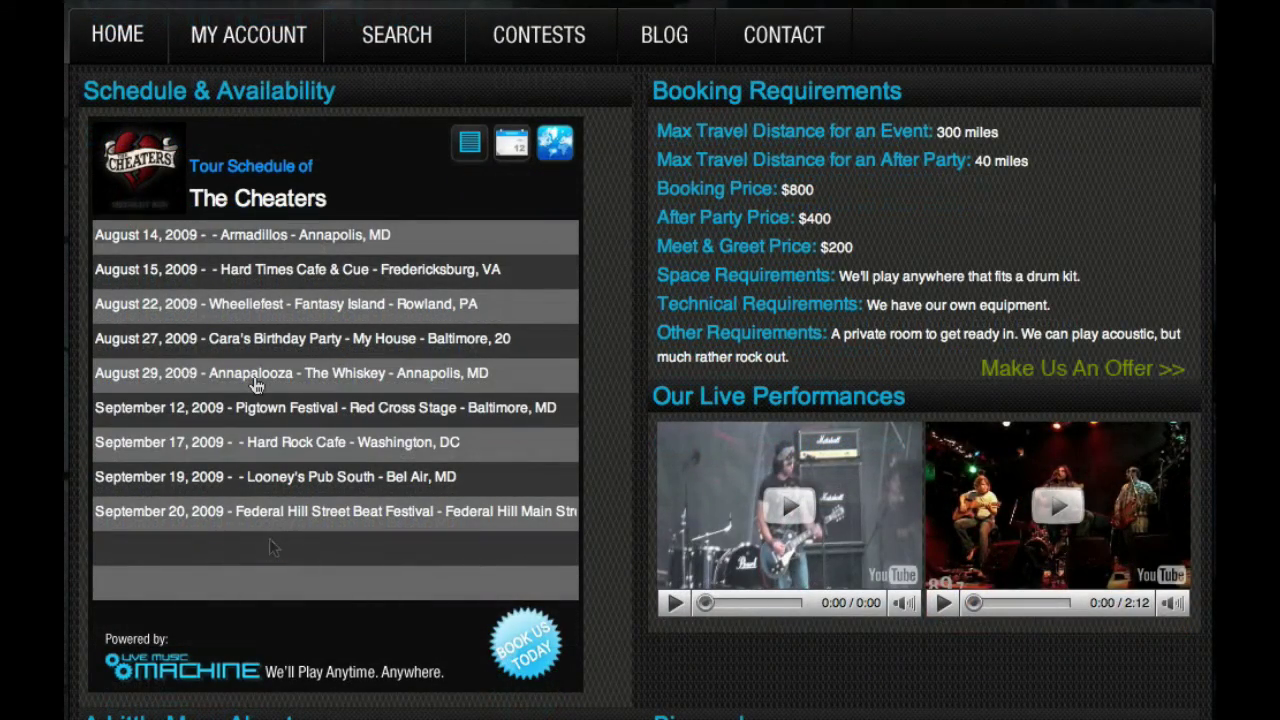
# Step: Preview the widget's calendar, map and booking views, then view the August 22, 2009 Fantasy Island show
pyautogui.click(503, 160)
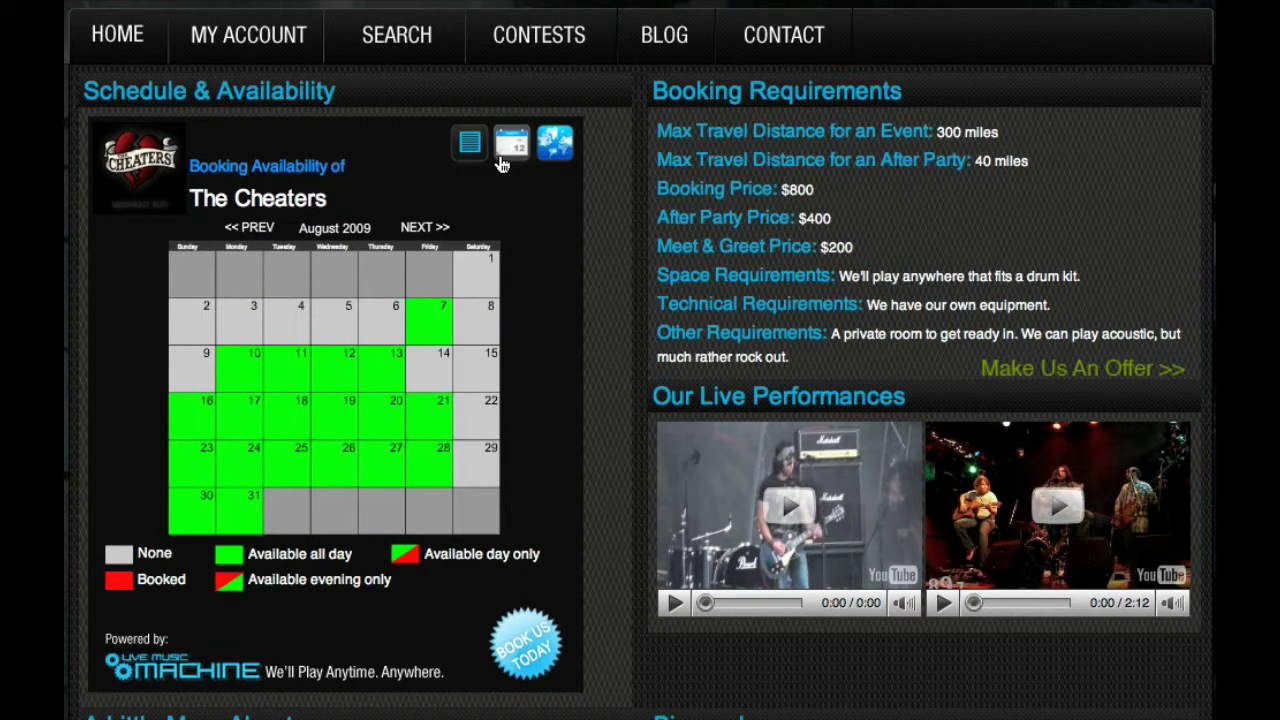
pyautogui.click(549, 160)
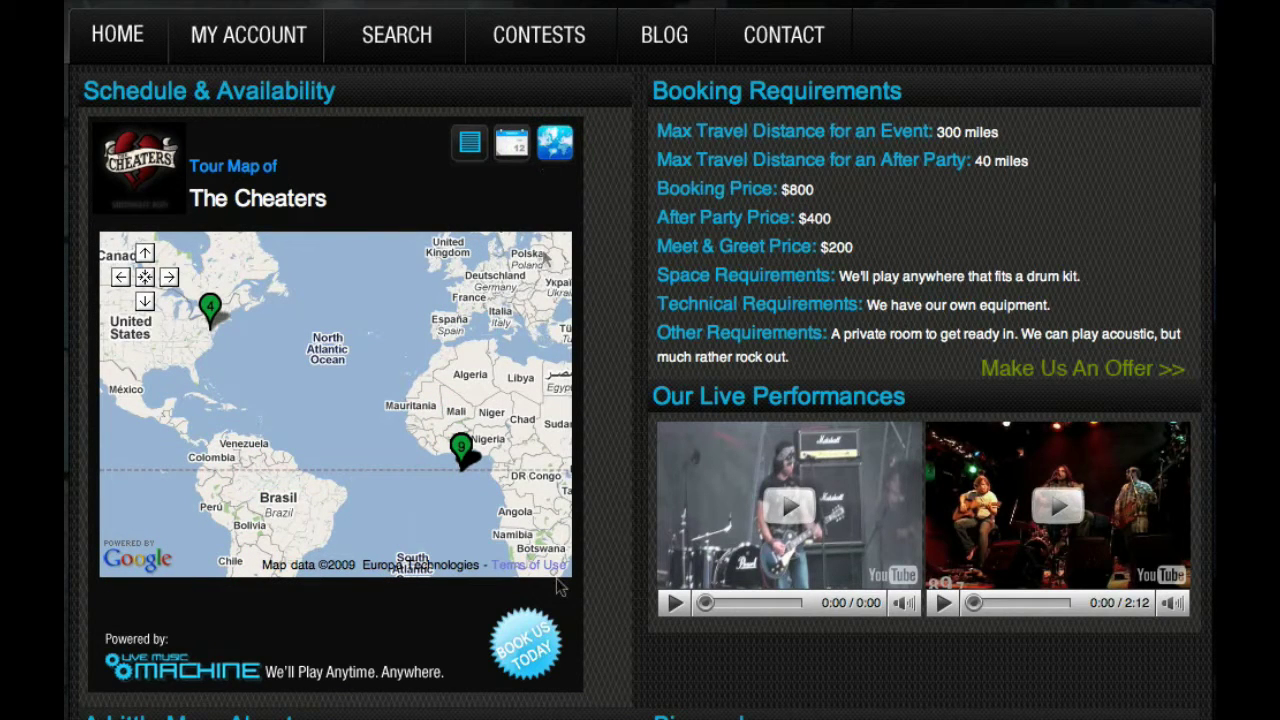
pyautogui.click(545, 635)
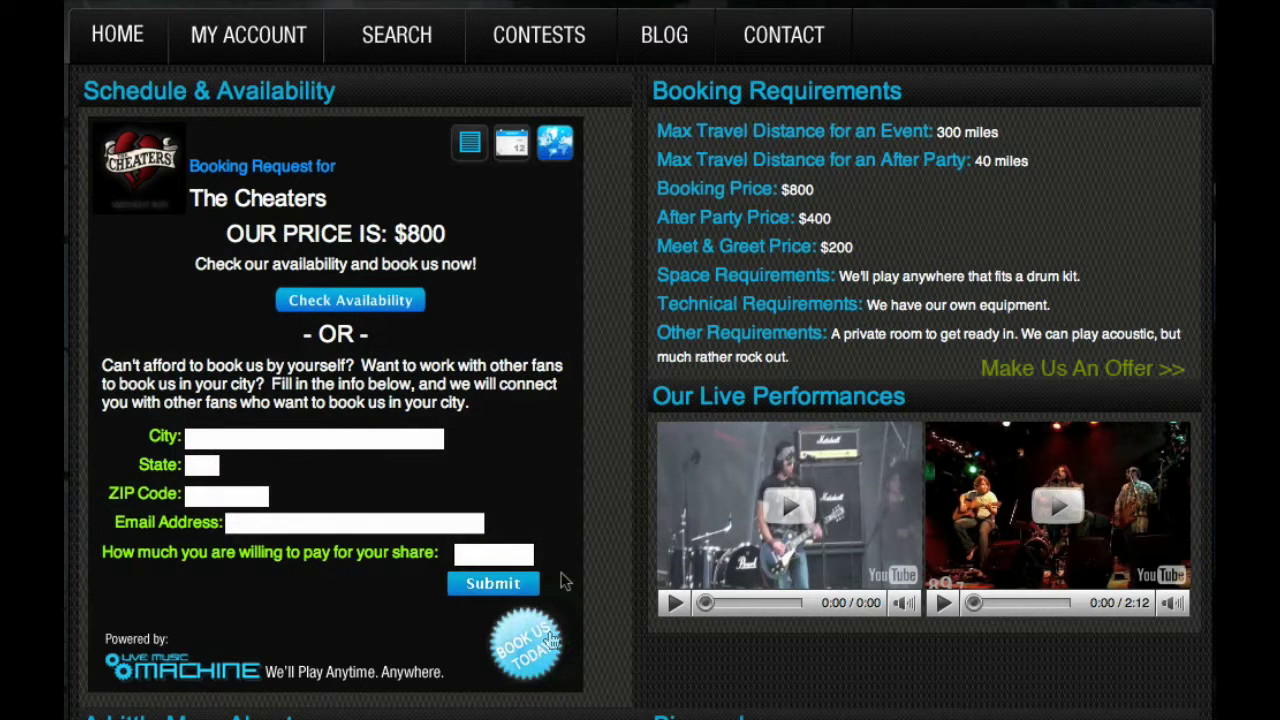
pyautogui.click(469, 160)
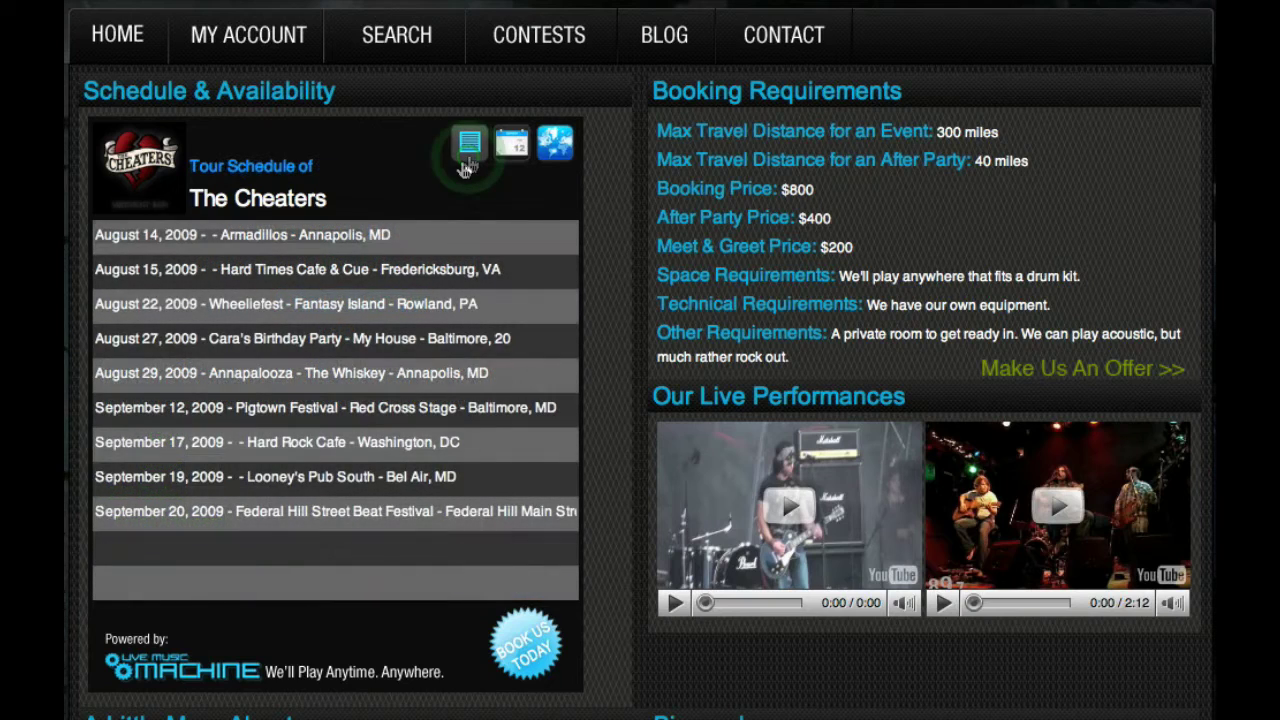
pyautogui.click(312, 308)
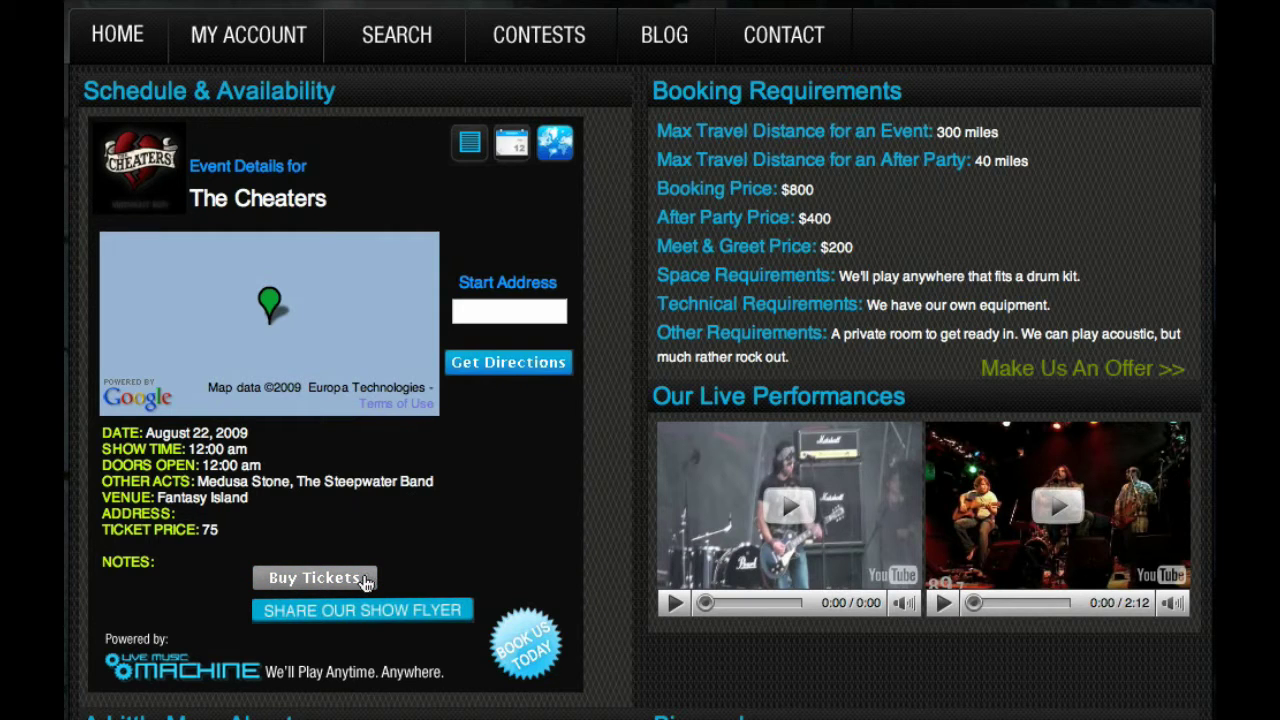
# Step: Open the show flyer panel, then the Book Us Today request and the August 2009 availability calendar
pyautogui.click(362, 610)
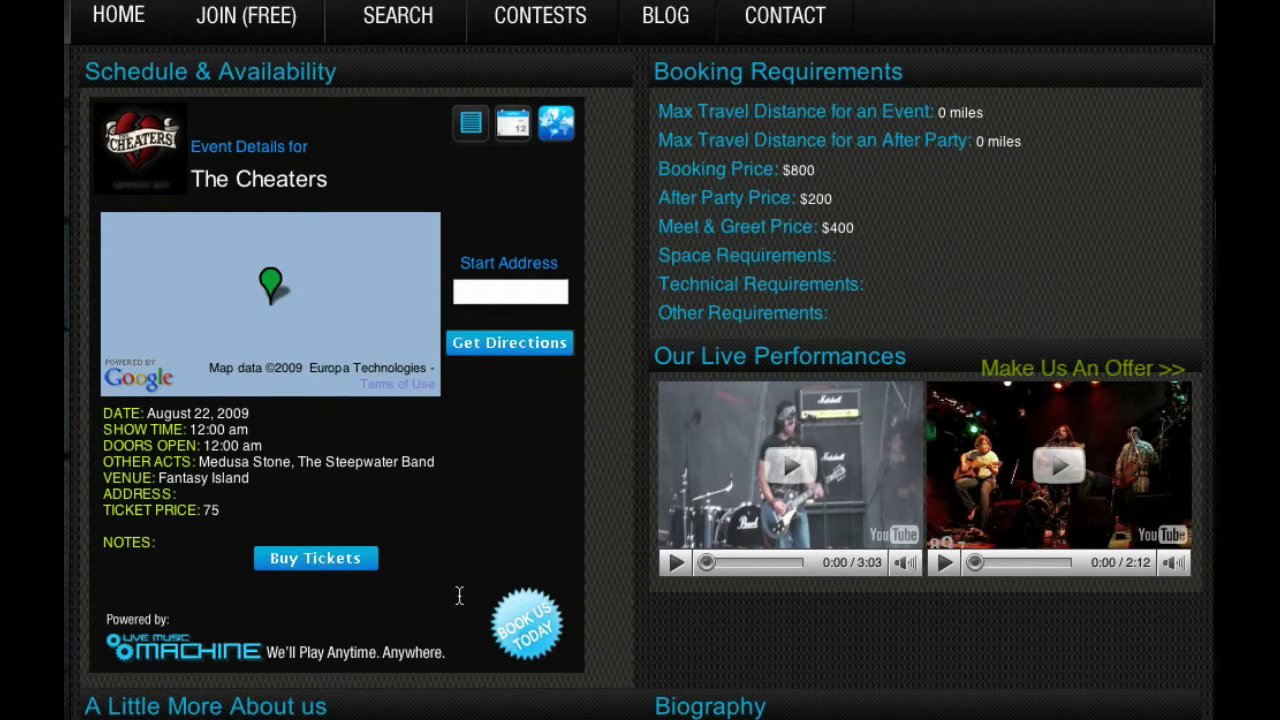
pyautogui.click(527, 624)
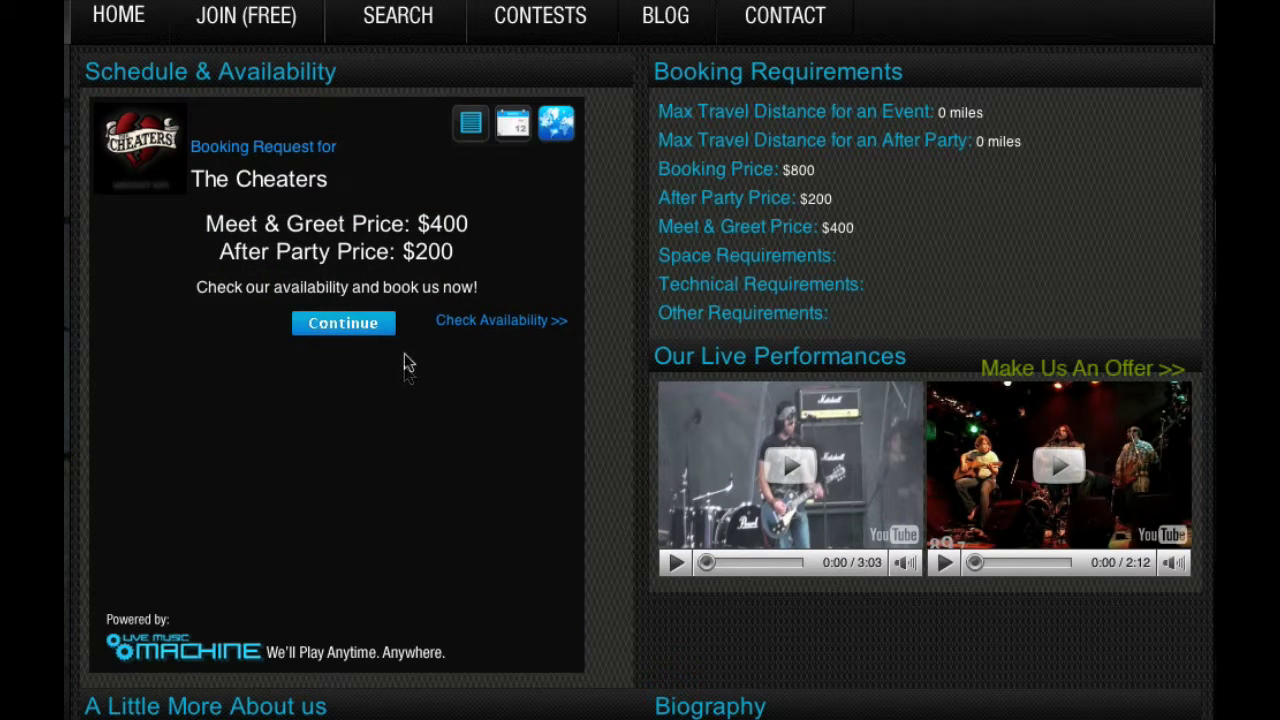
pyautogui.click(497, 328)
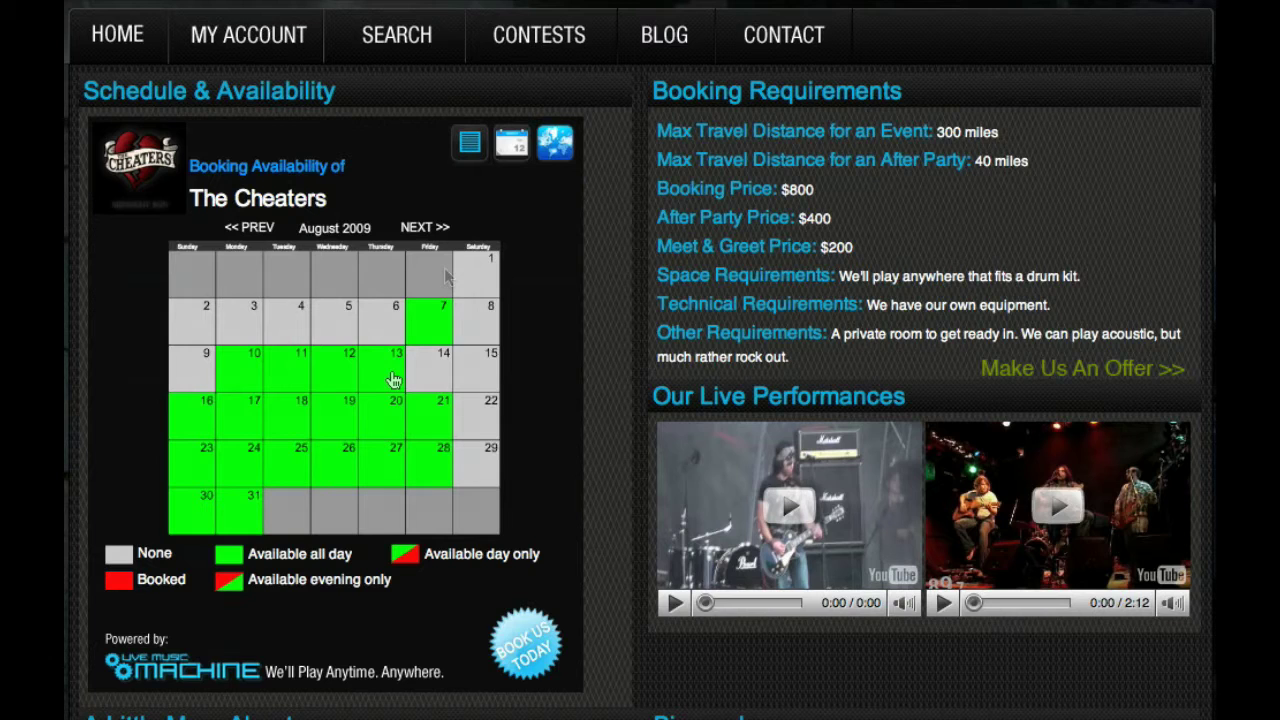
# Step: Try booking May 29, 2009 with Gig - $800, then start a Make Us An Offer request
pyautogui.click(393, 378)
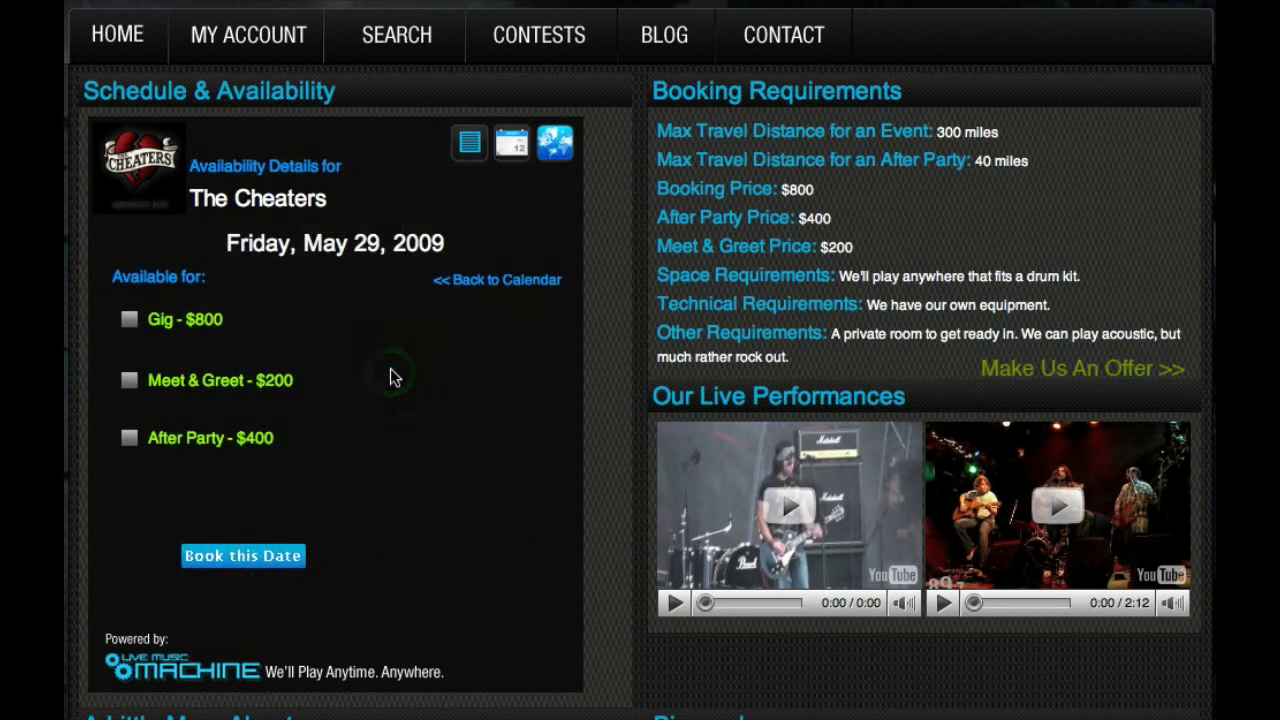
pyautogui.click(130, 319)
pyautogui.click(196, 555)
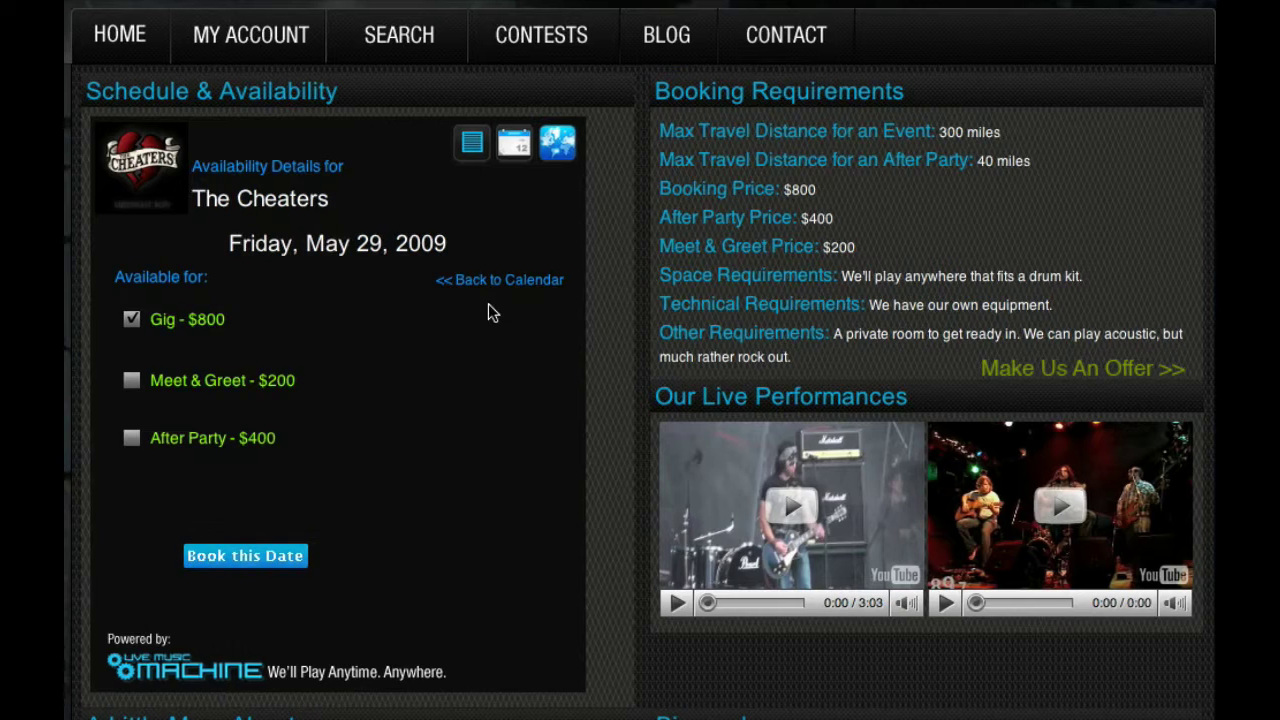
pyautogui.click(507, 311)
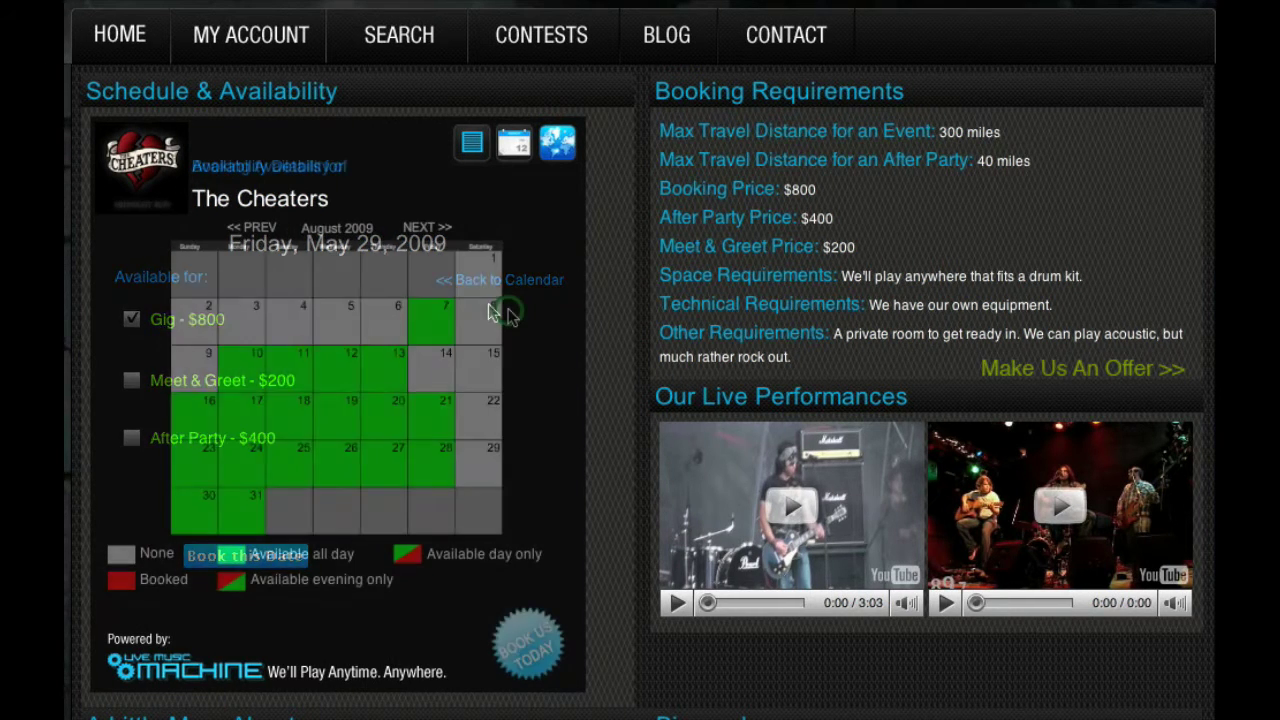
pyautogui.click(529, 634)
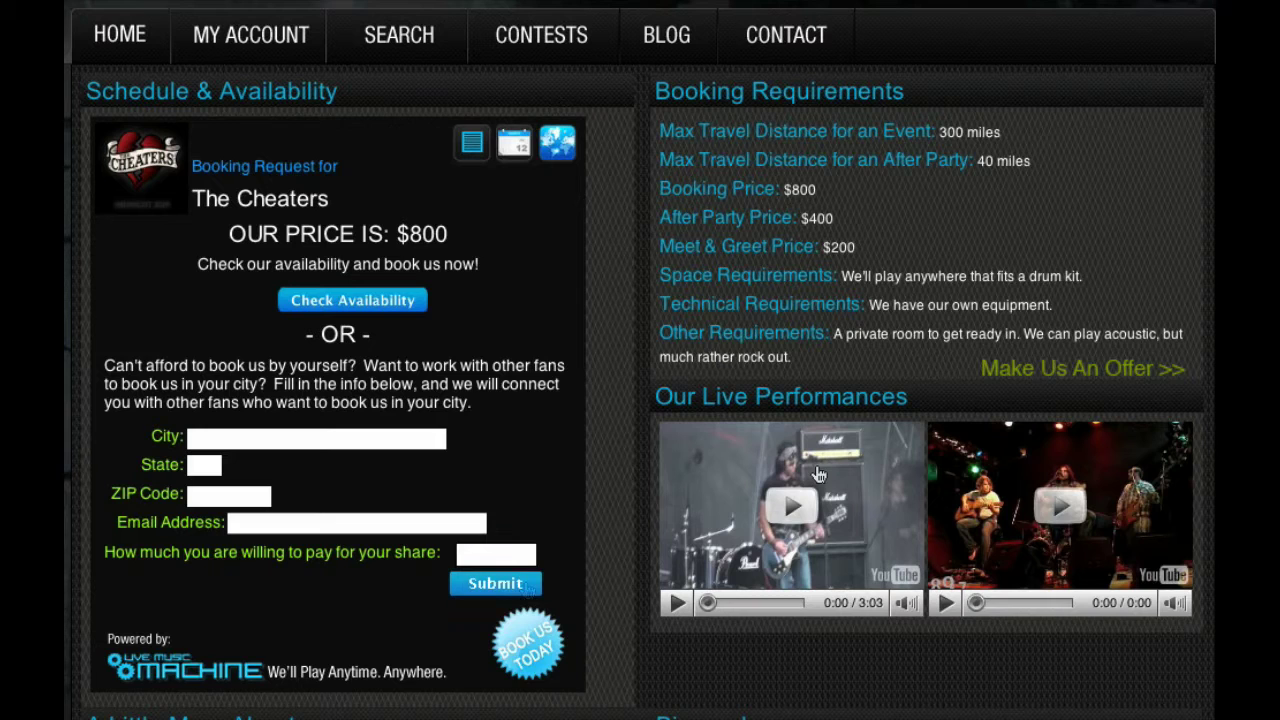
pyautogui.click(1060, 368)
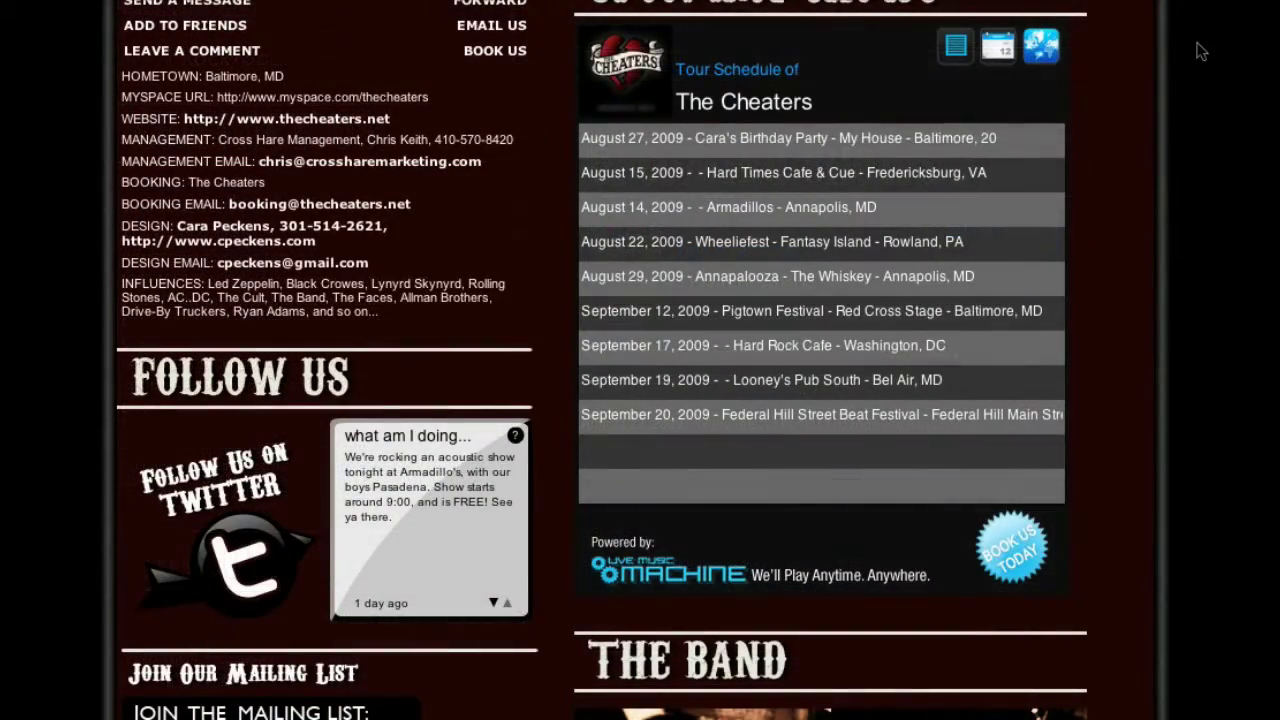
# Step: On the band's website, show the widget's availability calendar, then tour map, then the Book Us Today form
pyautogui.click(1012, 58)
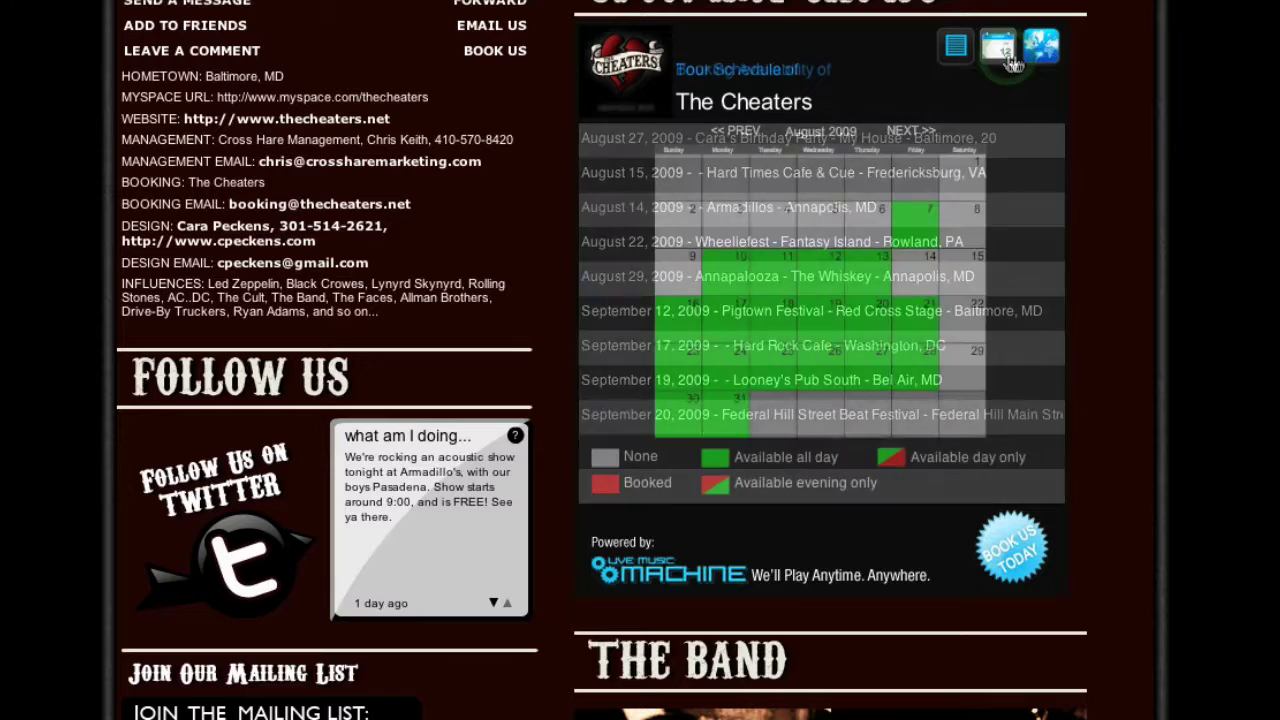
pyautogui.click(1036, 62)
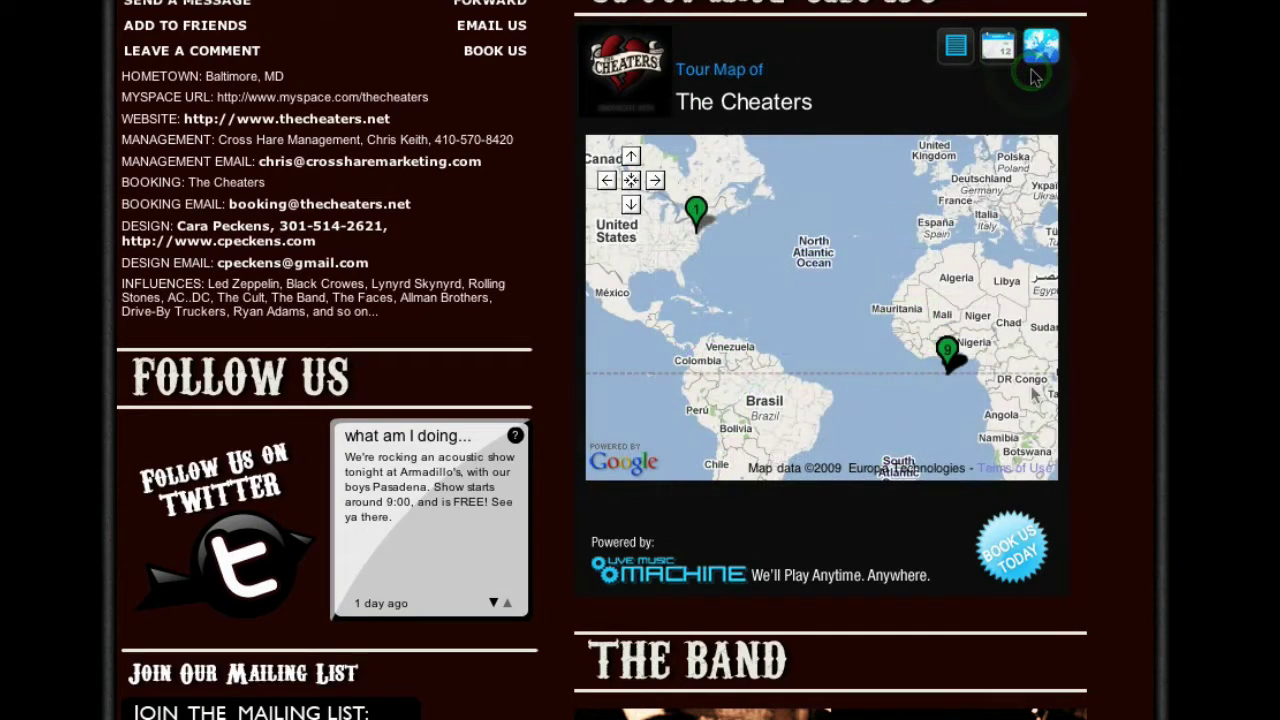
pyautogui.click(1022, 530)
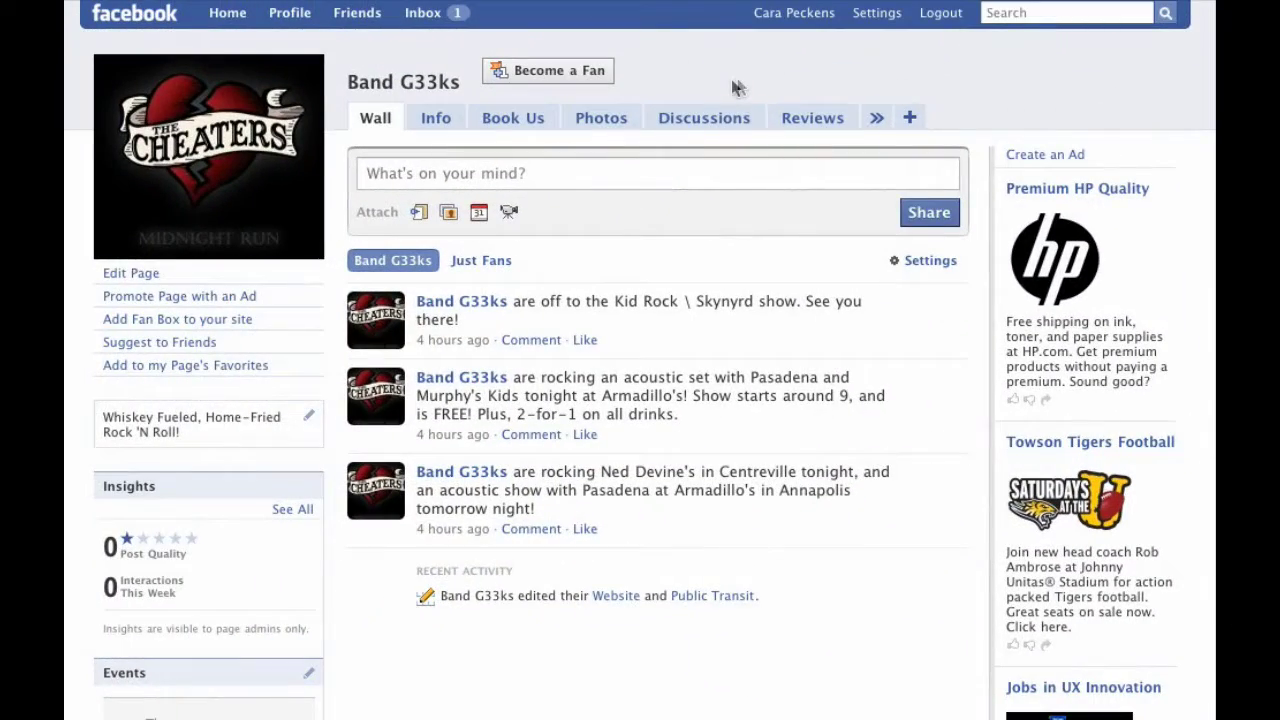
# Step: Open the Facebook Book Us tab, activate the widget, and reach the availability calendar through the booking form
pyautogui.click(541, 119)
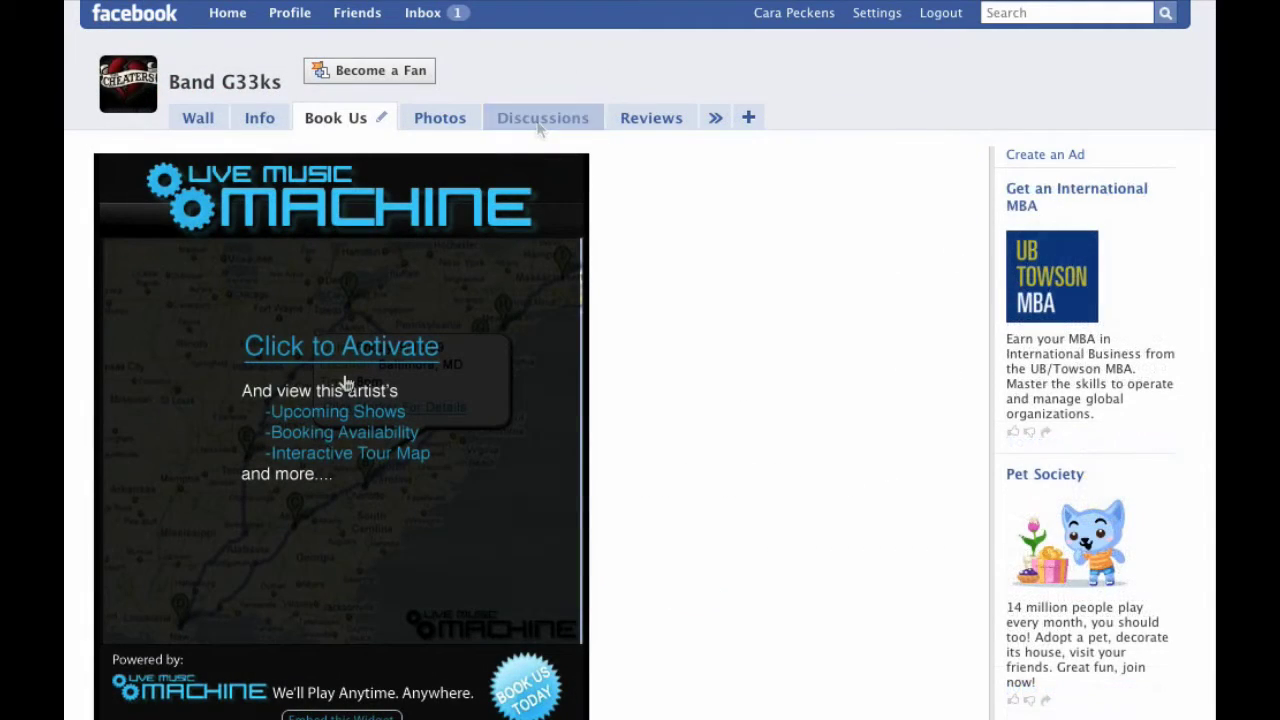
pyautogui.click(345, 381)
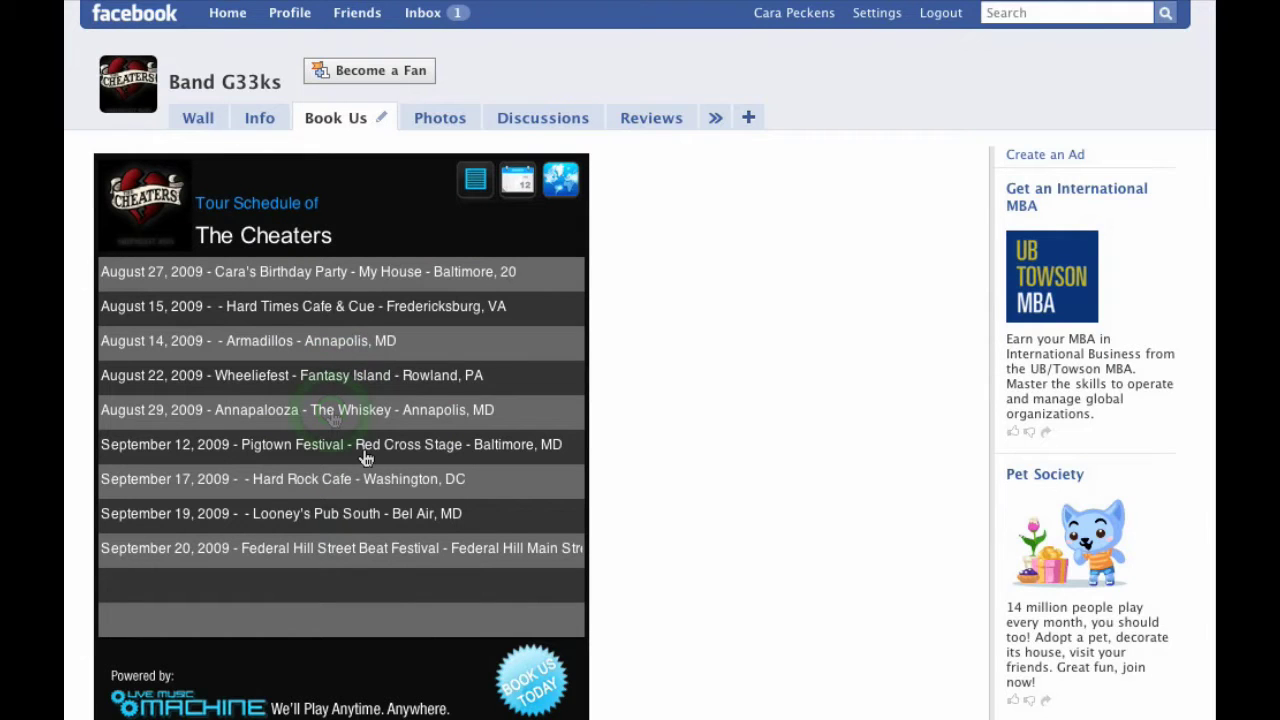
pyautogui.click(520, 688)
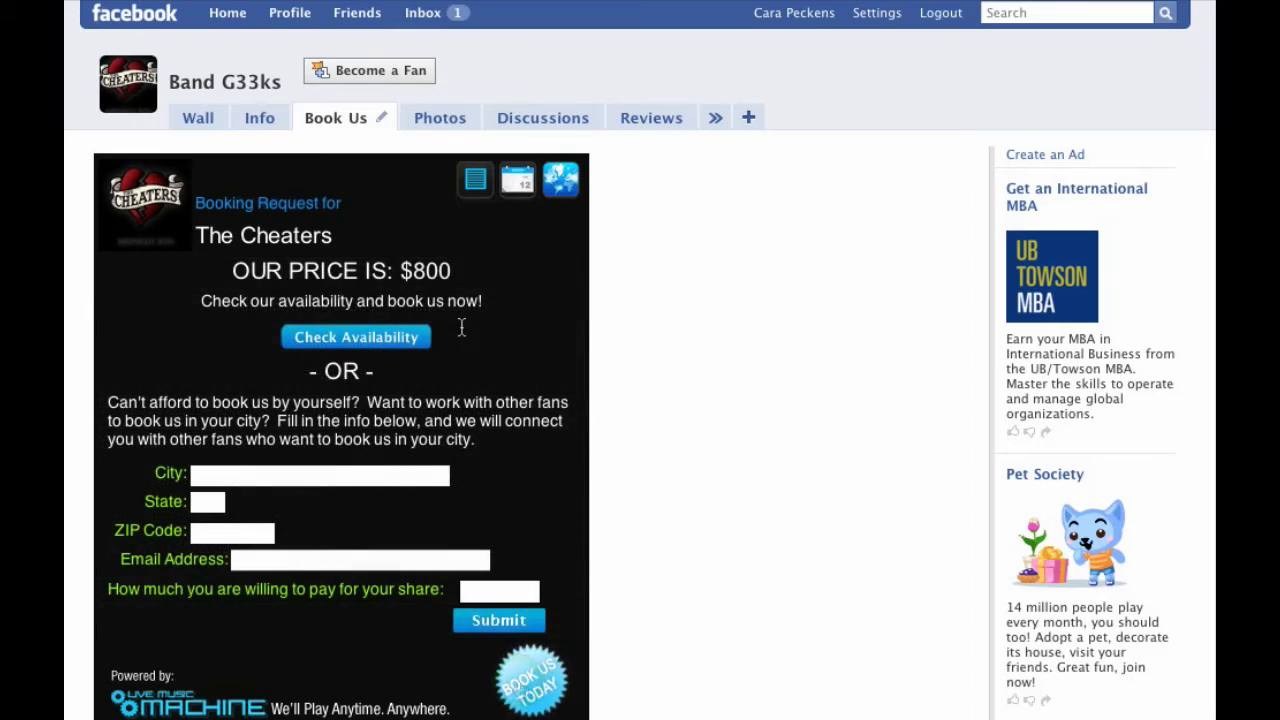
pyautogui.click(358, 340)
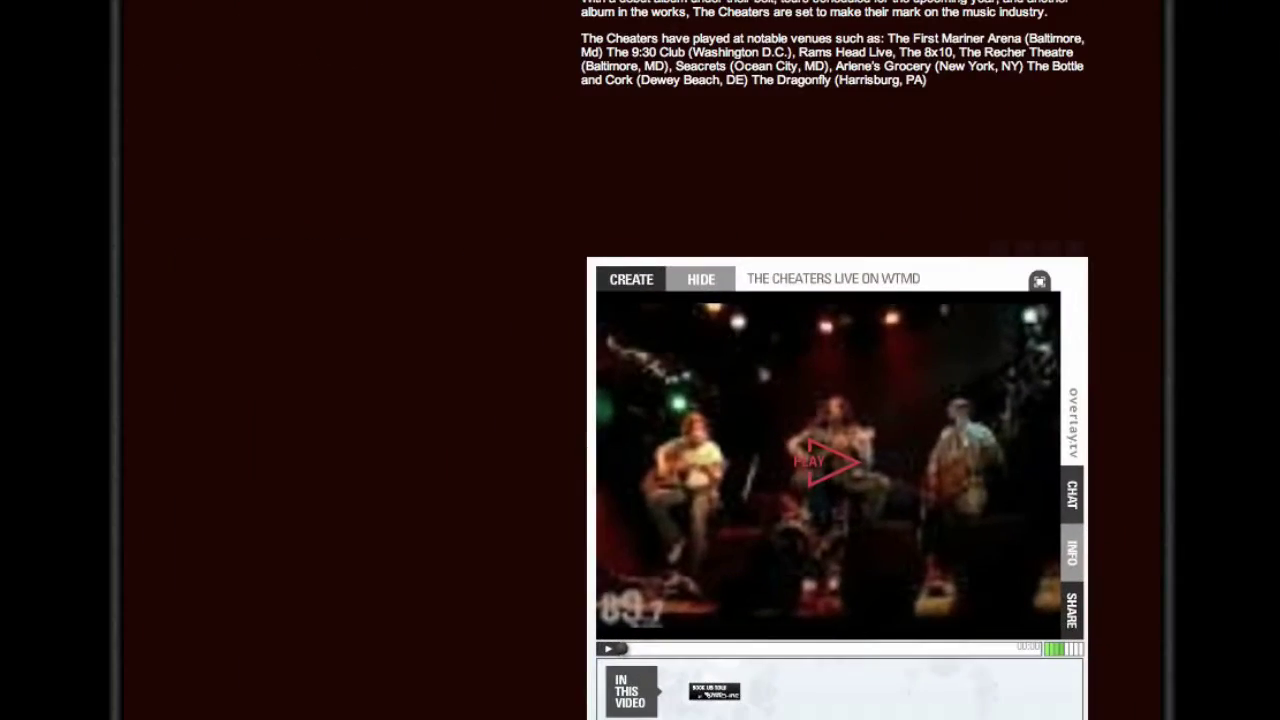
# Step: Play the 'The Cheaters Live on WTMD' video on the band's website
pyautogui.click(740, 480)
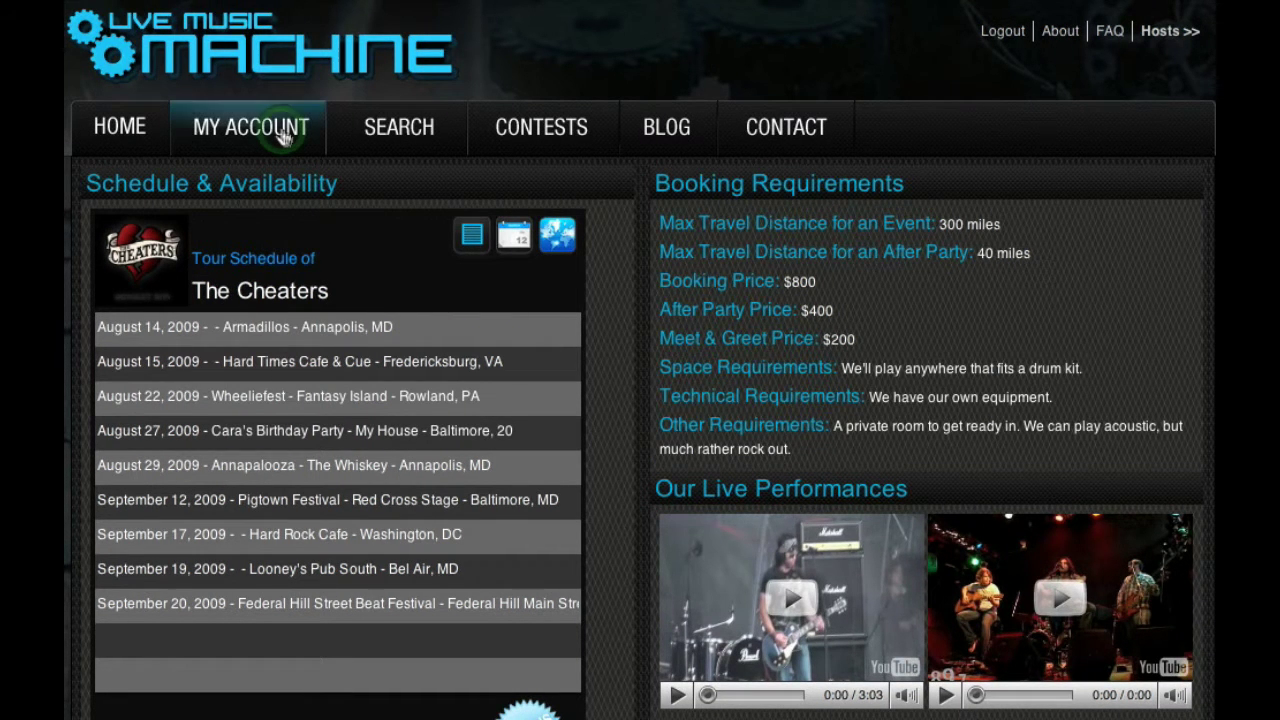
# Step: Open My Account, select all the Booking Widget embed code, and scroll back up to Booking Req
pyautogui.click(281, 137)
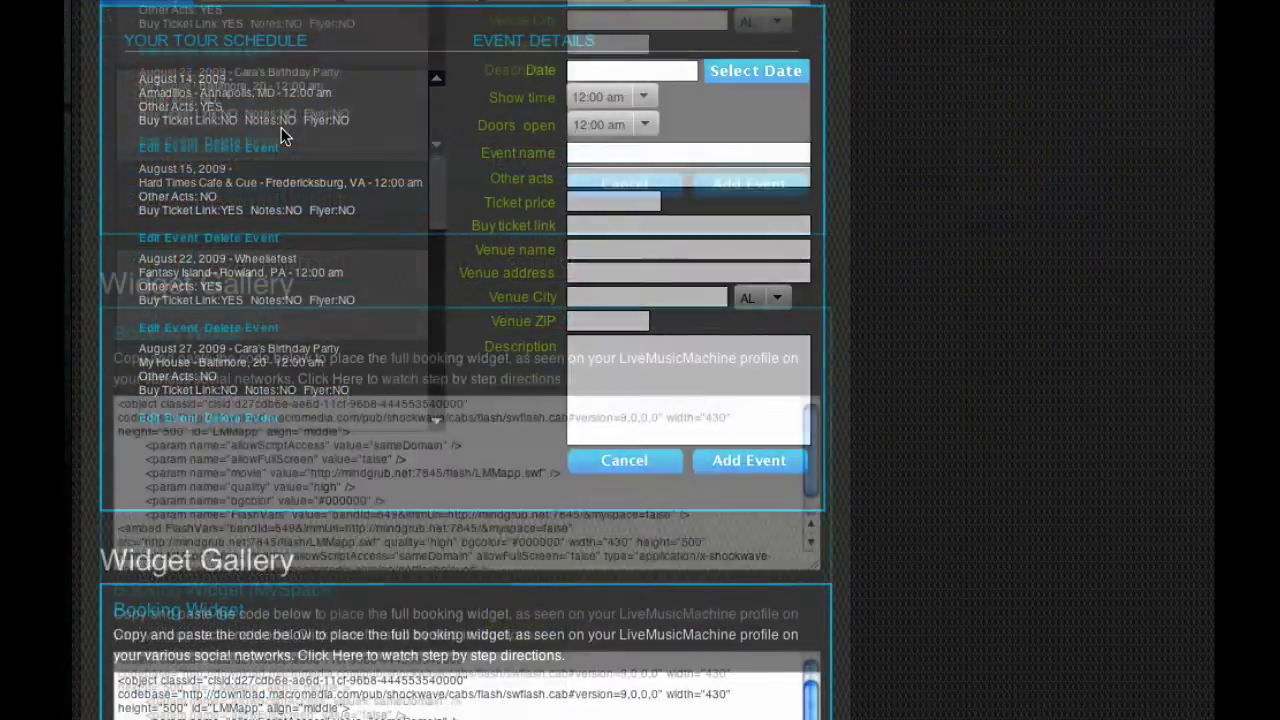
pyautogui.scroll(-10, 281, 128)
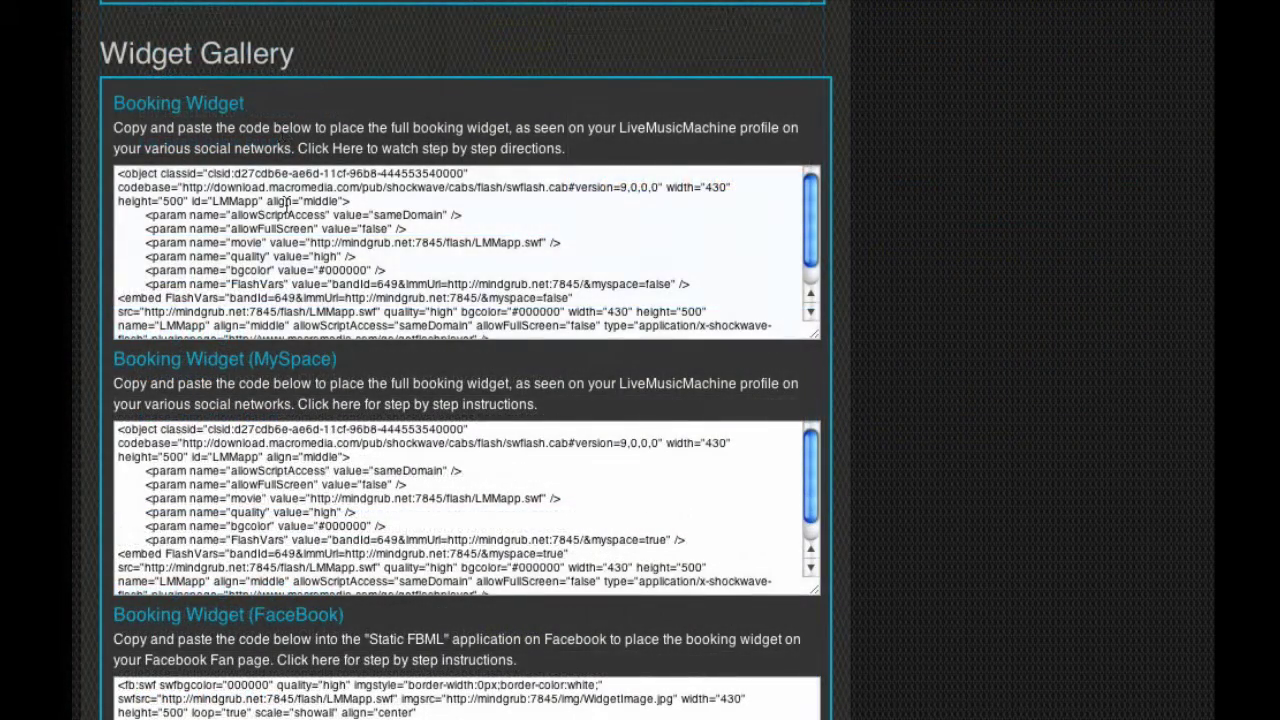
pyautogui.click(285, 205)
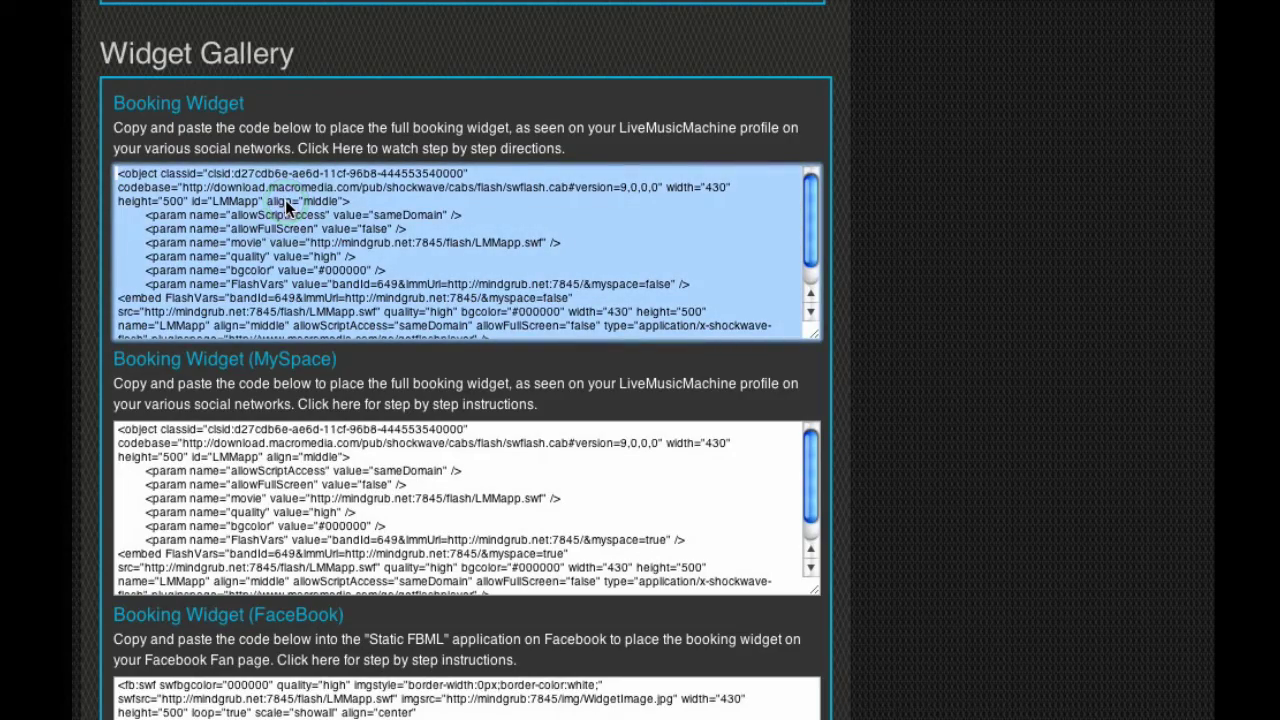
pyautogui.scroll(5, 285, 200)
pyautogui.scroll(2, 926, 220)
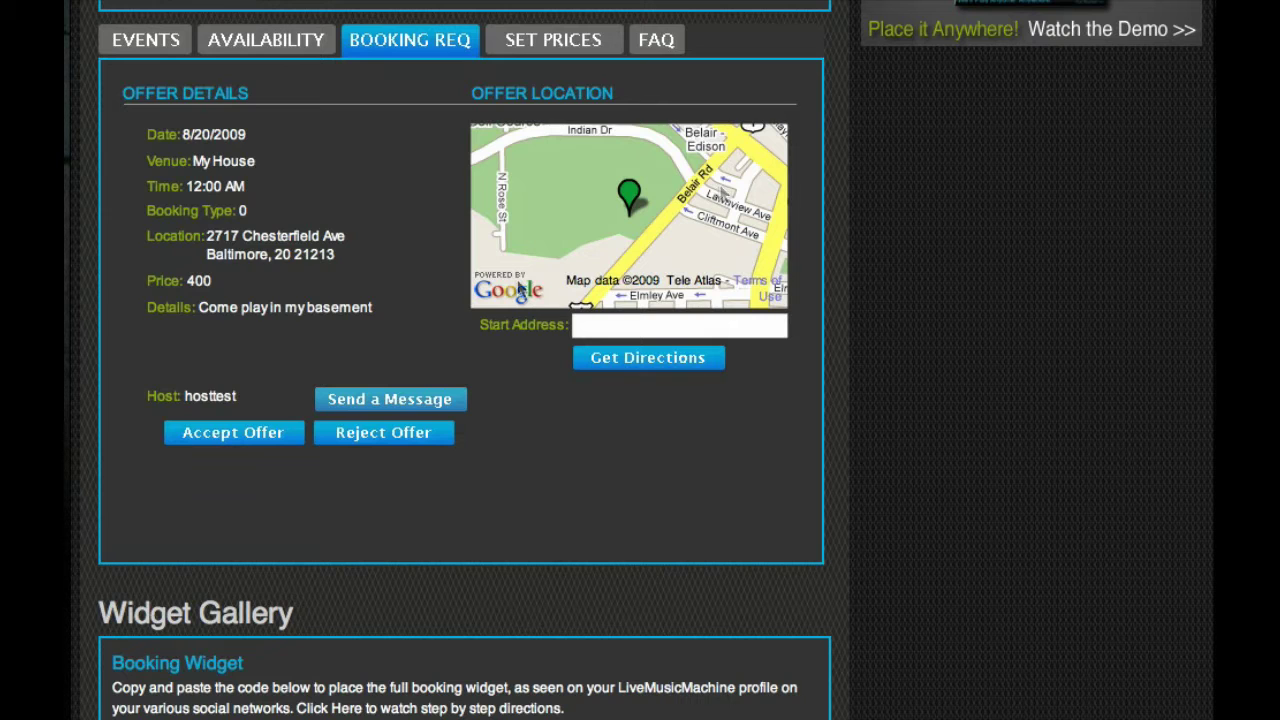
# Step: Review the Accept Offer terms, the August availability calendar and the full Events tour schedule
pyautogui.click(275, 443)
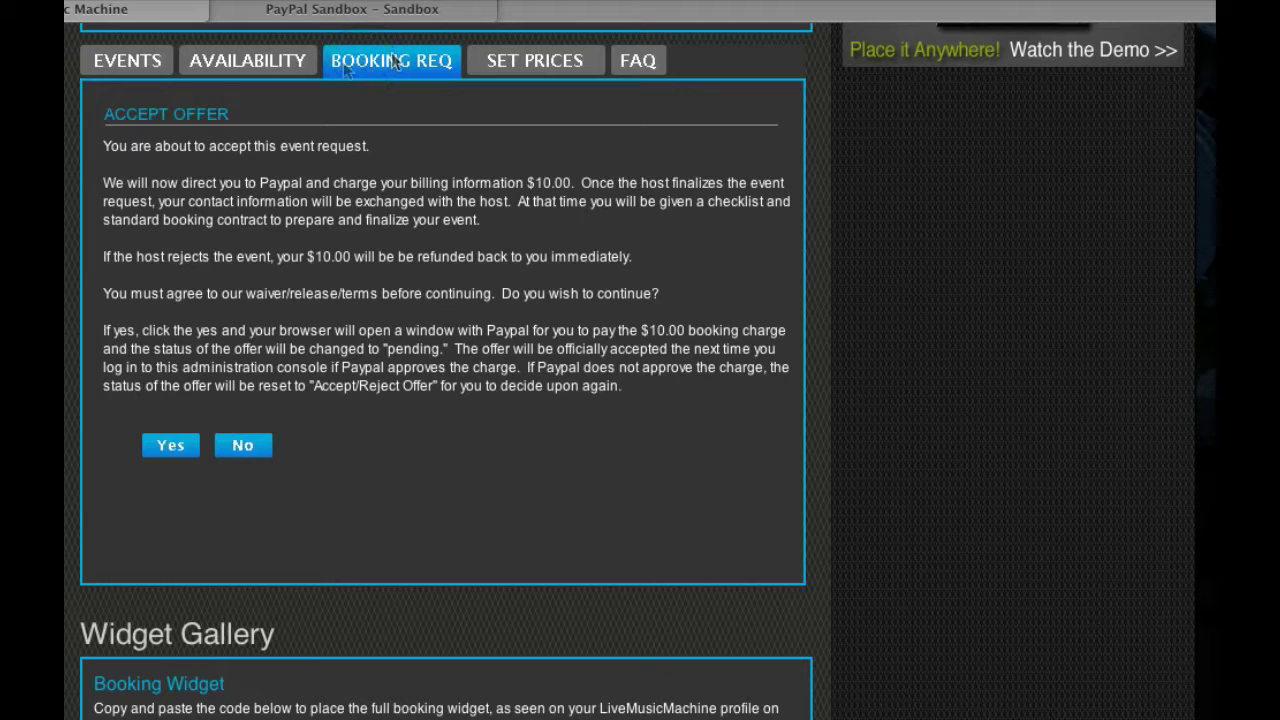
pyautogui.click(282, 60)
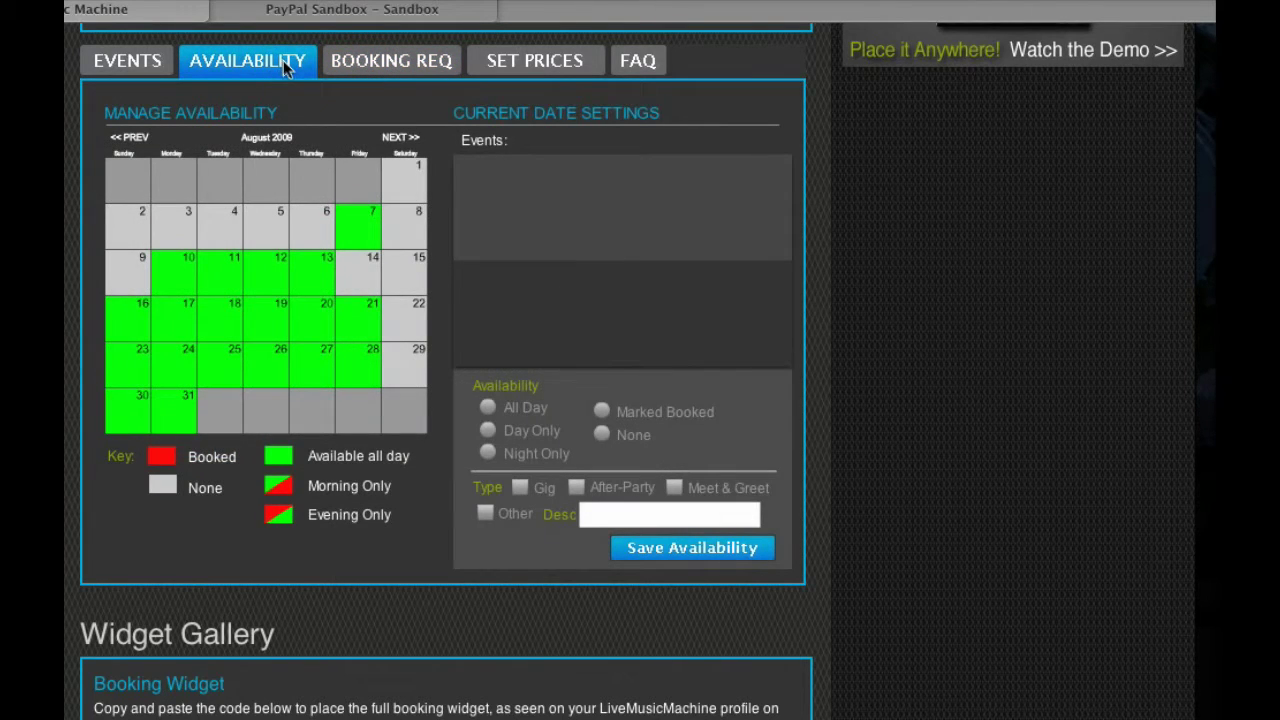
pyautogui.click(160, 66)
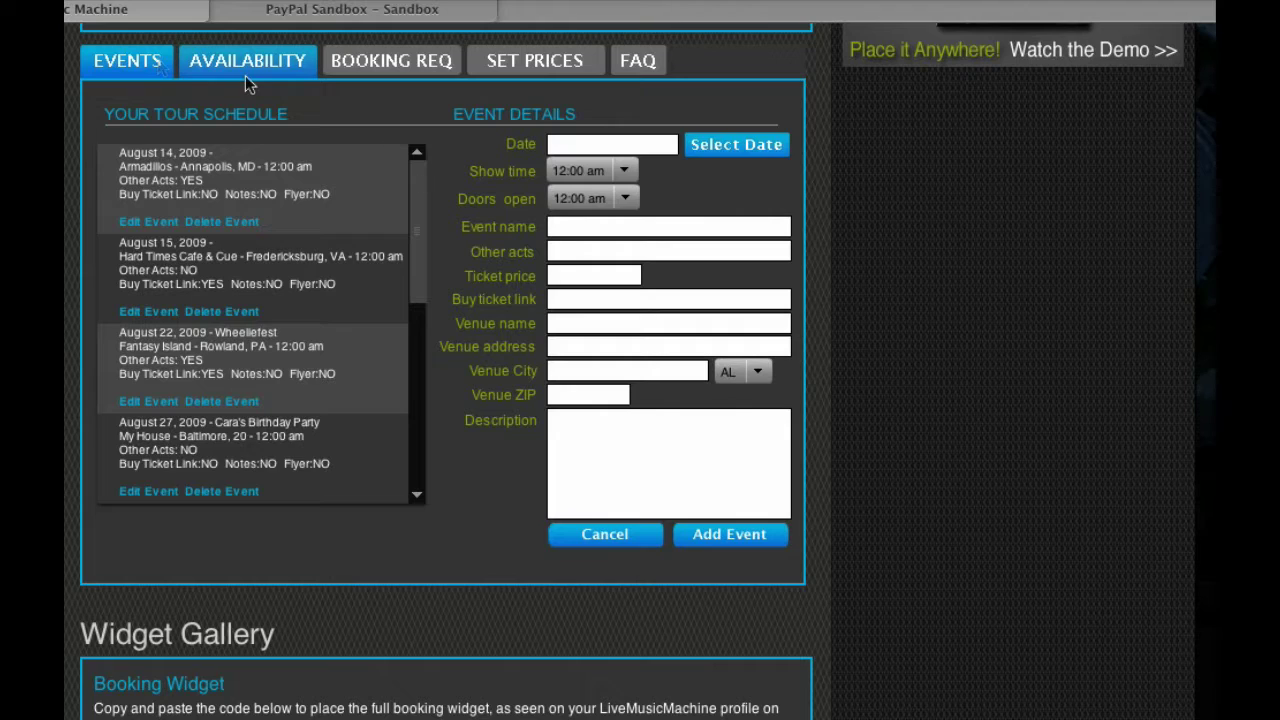
pyautogui.moveTo(420, 183); pyautogui.dragTo(435, 363)
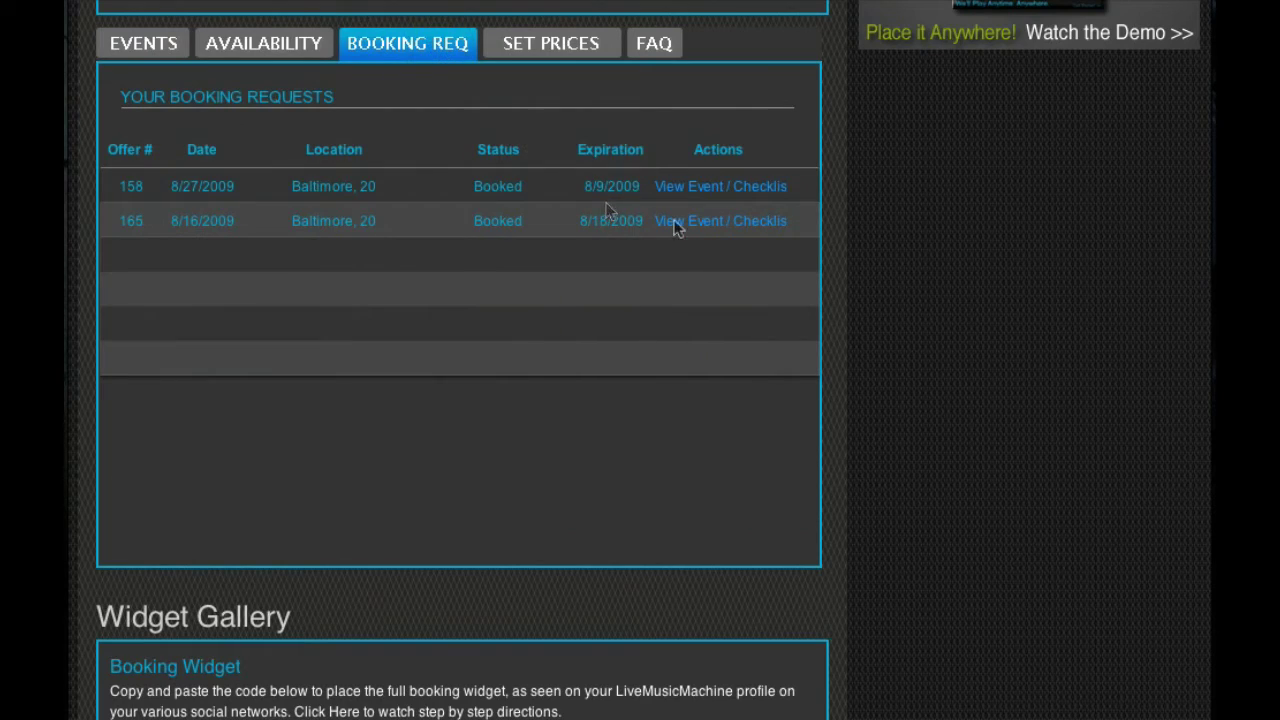
# Step: Open offer 165's event checklist and show the Establish How You Get Paid tip
pyautogui.click(752, 224)
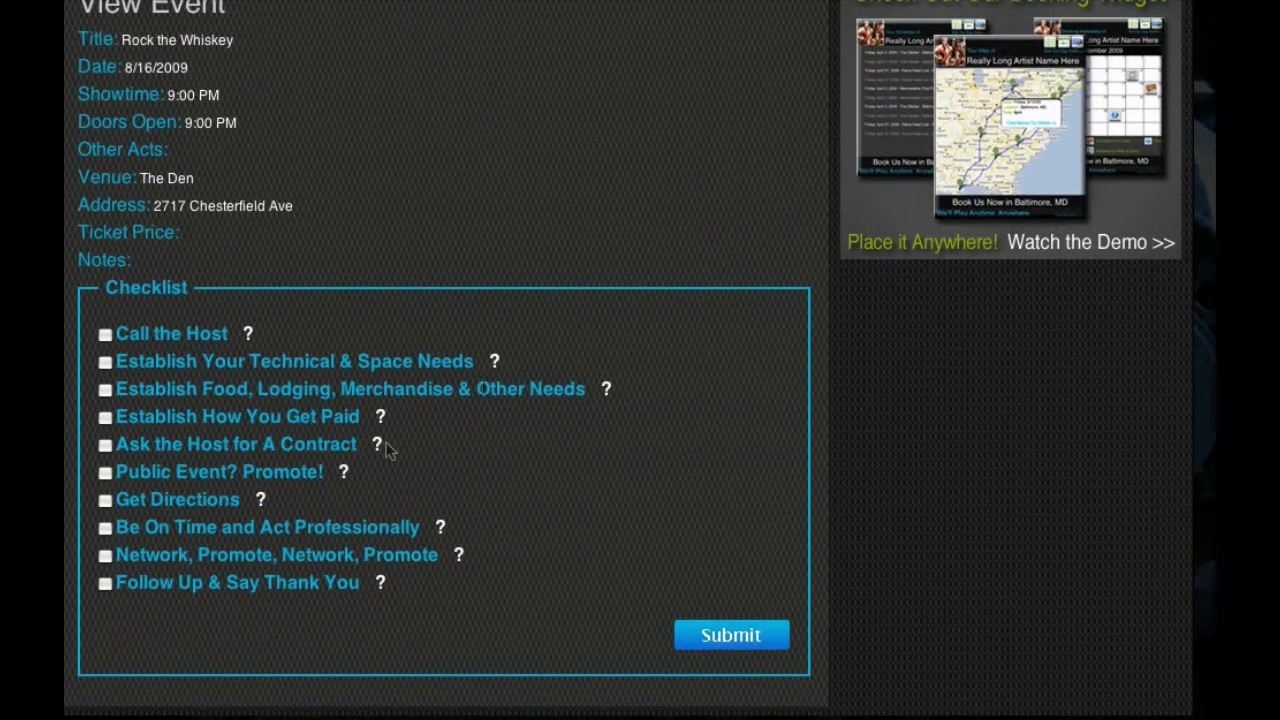
pyautogui.click(378, 421)
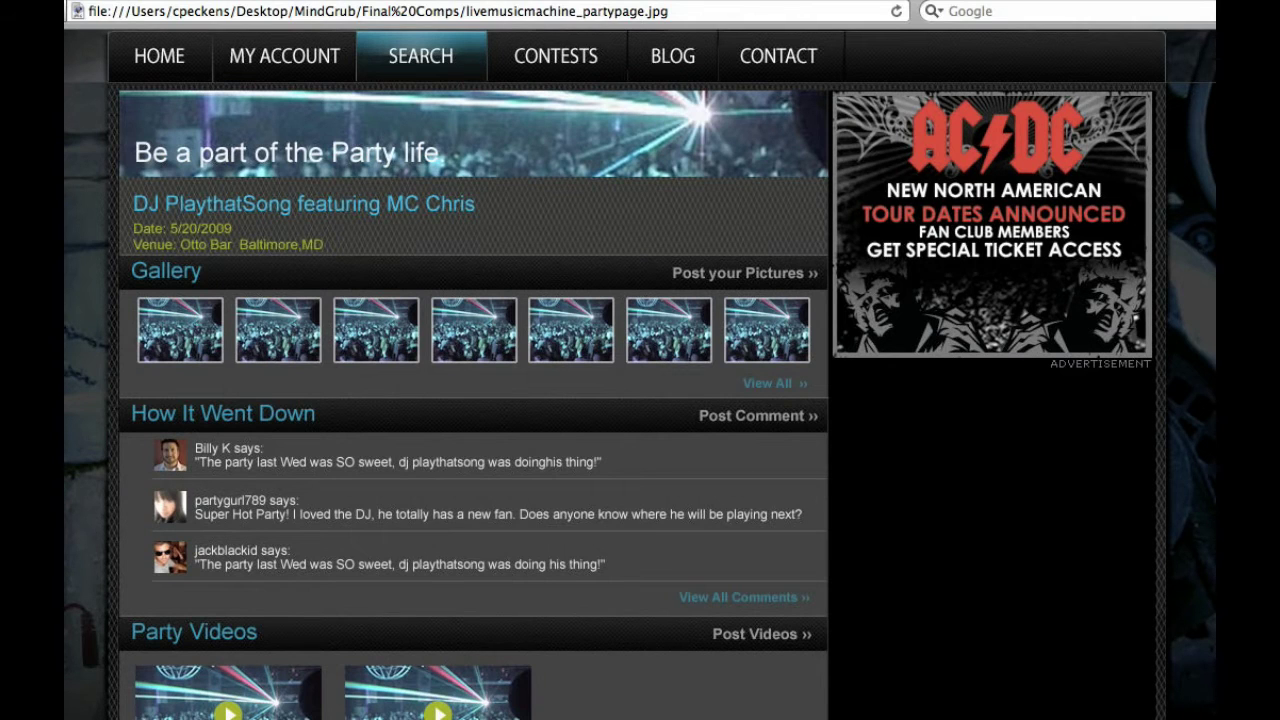
# Step: Scroll the DJ PlaythatSong party page to its seven gallery photos, three comments and two videos
pyautogui.scroll(-2, 640, 375)
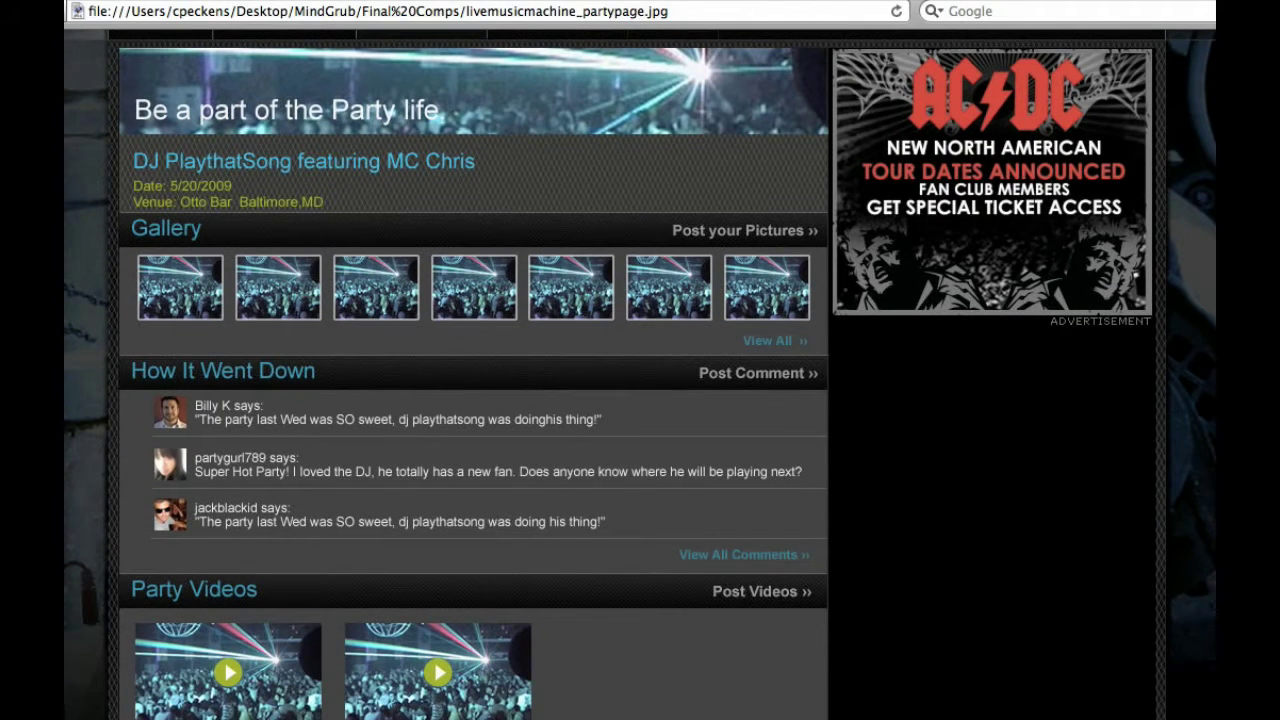
pyautogui.scroll(-2, 640, 375)
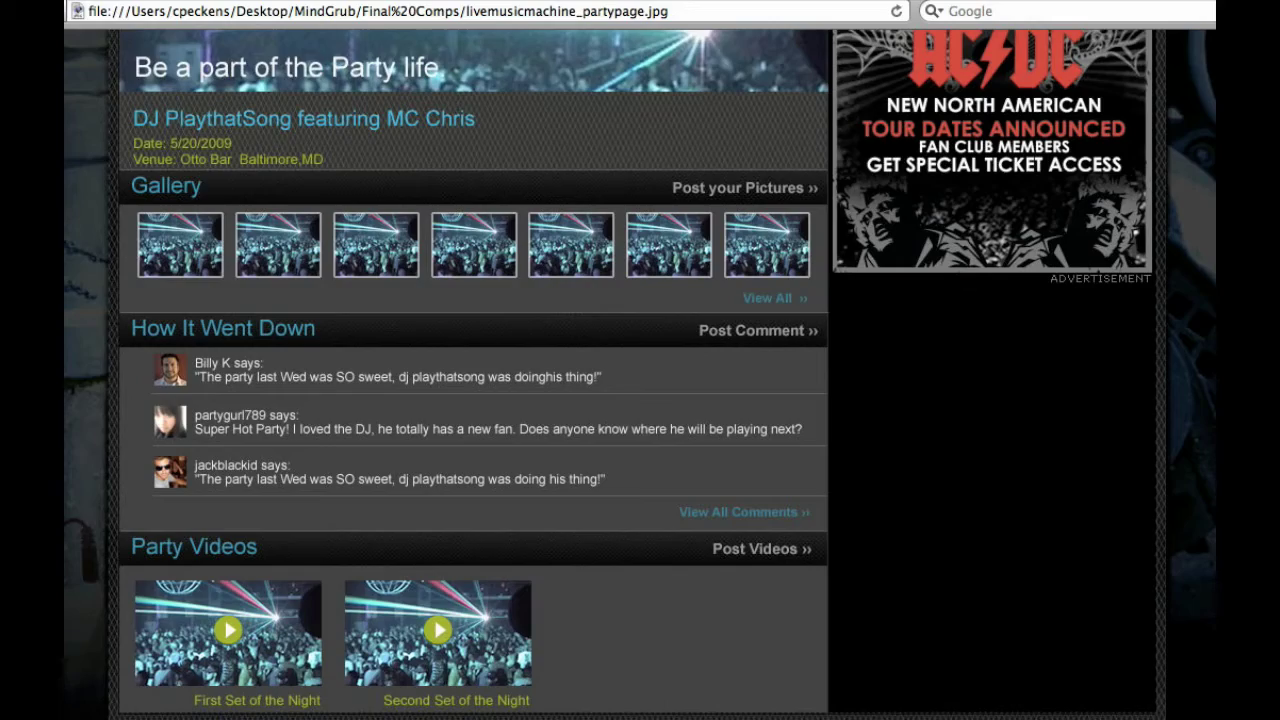